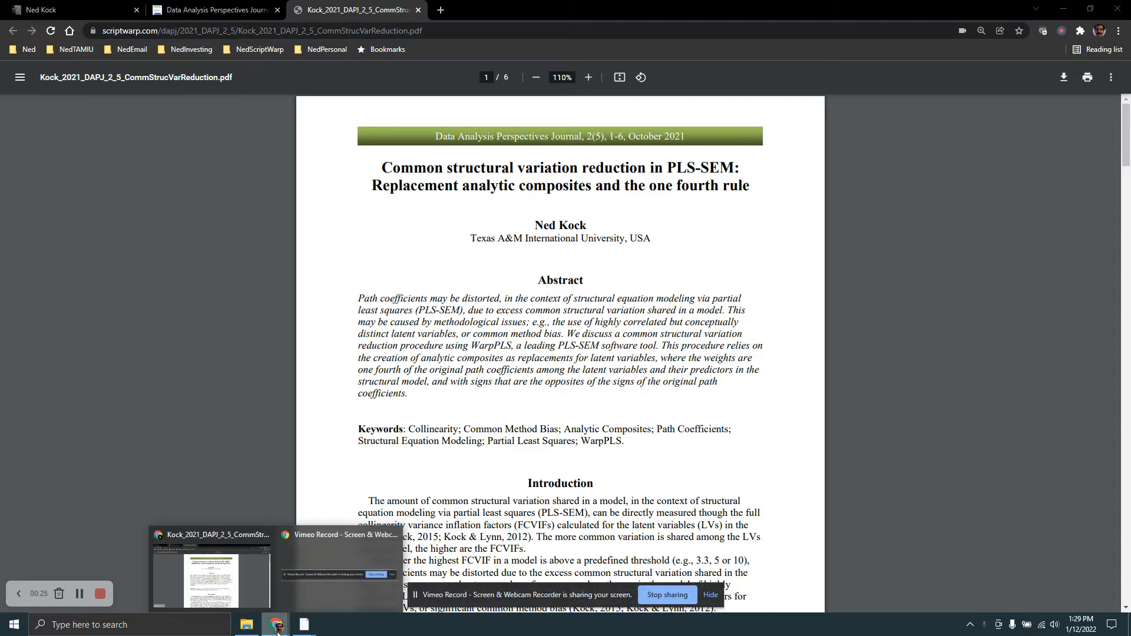
# - Switch from the PDF article to the WarpPLS 8.0 window for viewing and saving the analysis results
pyautogui.moveTo(302, 629)
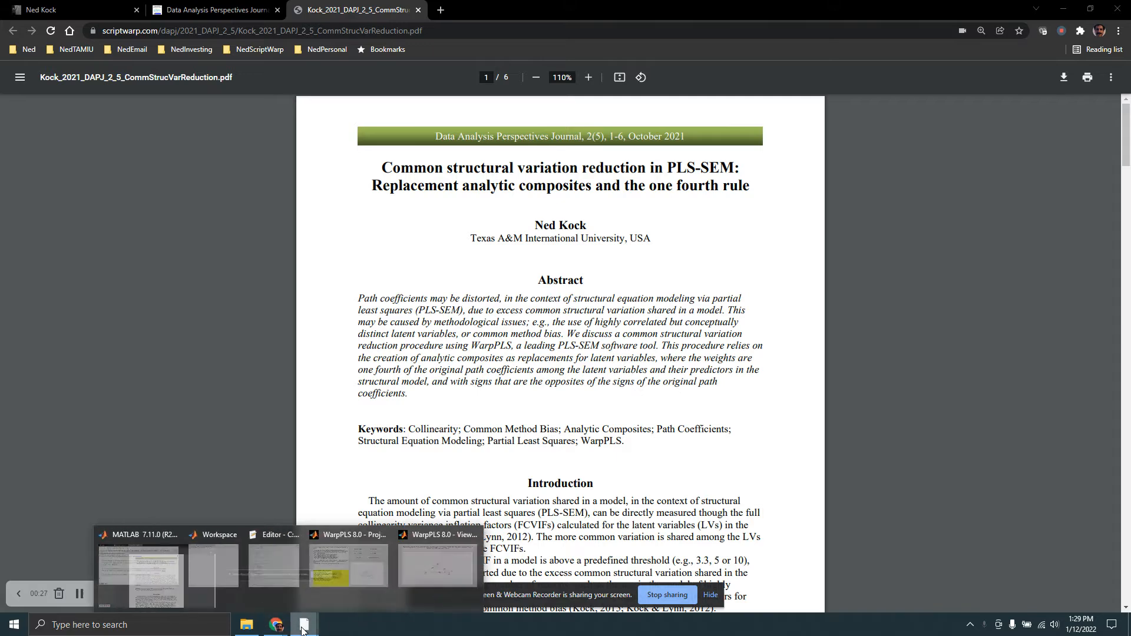
pyautogui.click(396, 576)
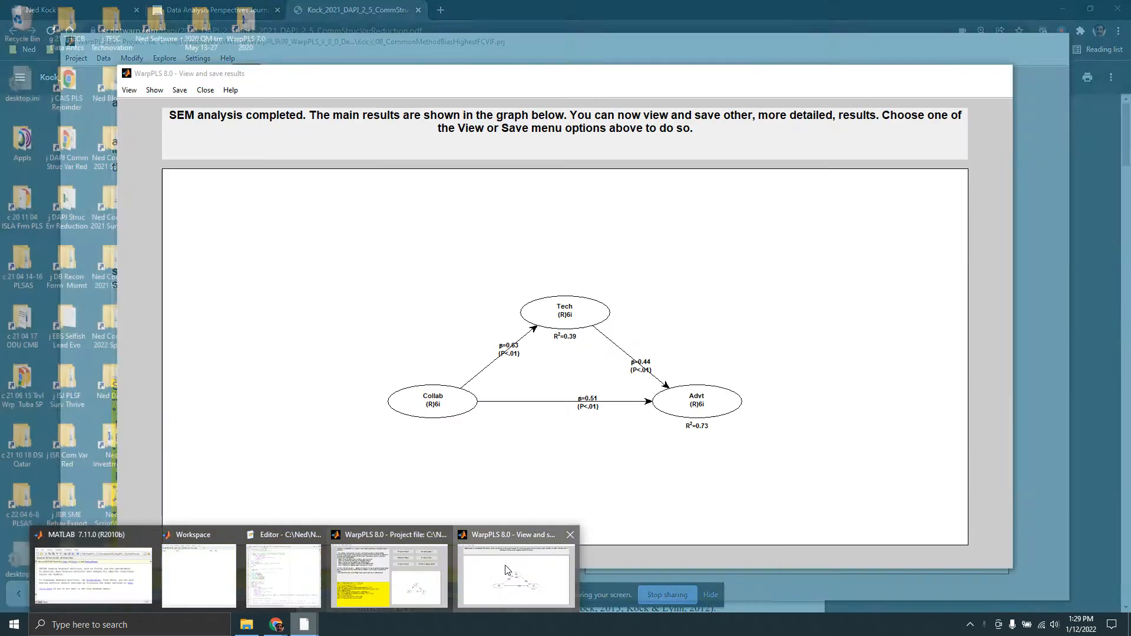
pyautogui.click(504, 564)
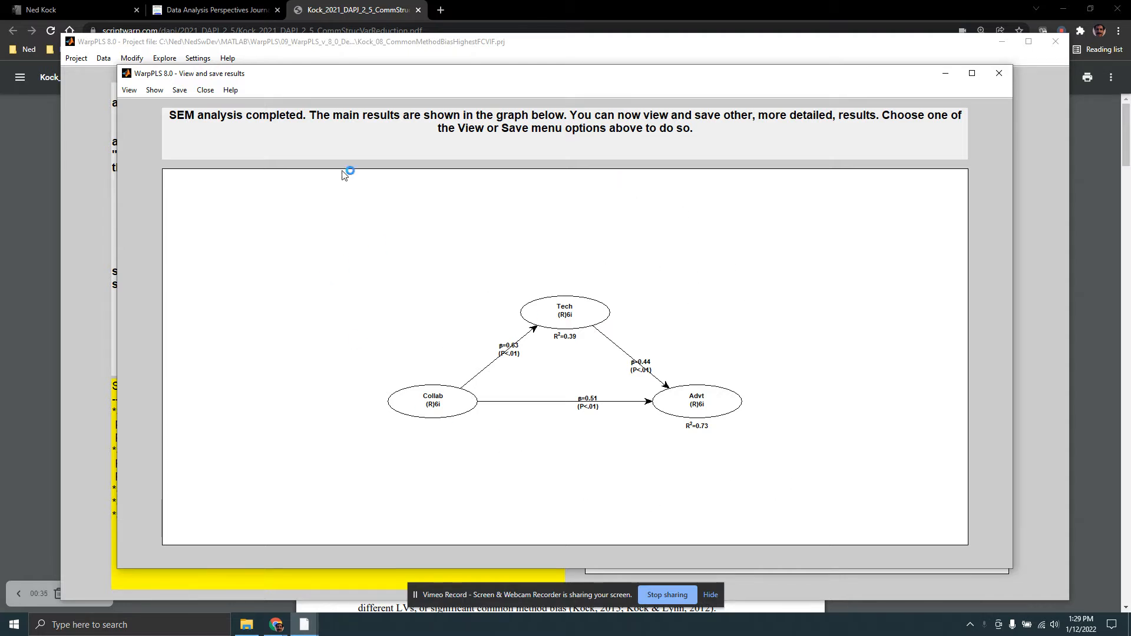
# - Check the full collinearity VIF of Advt in the latent variable coefficients, closing the coefficients and results windows when done
pyautogui.click(130, 92)
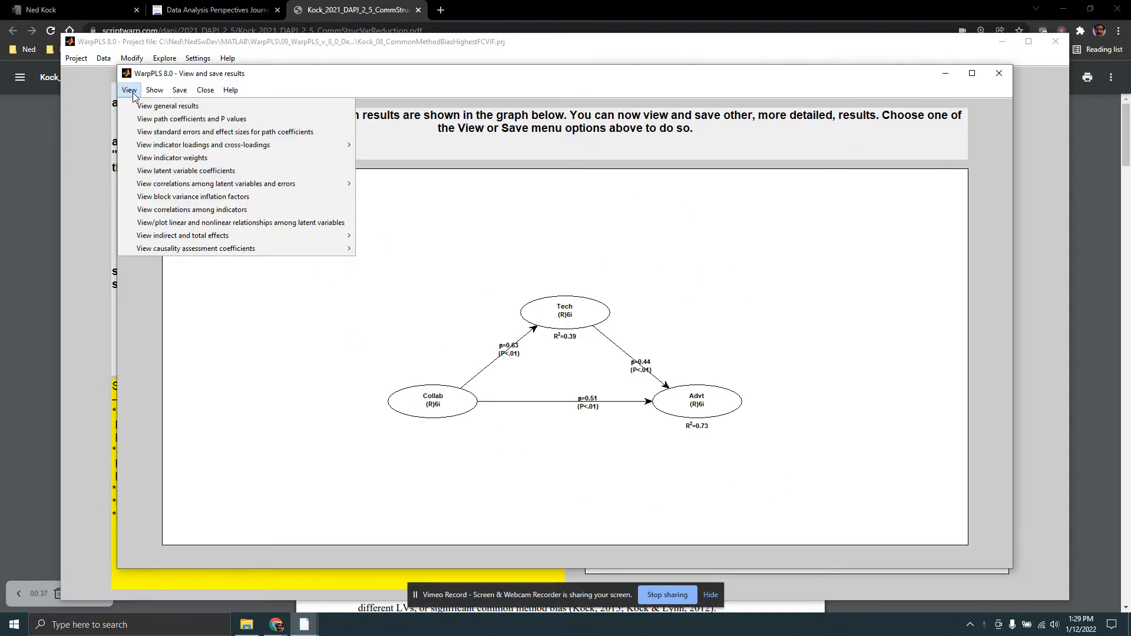
pyautogui.click(165, 171)
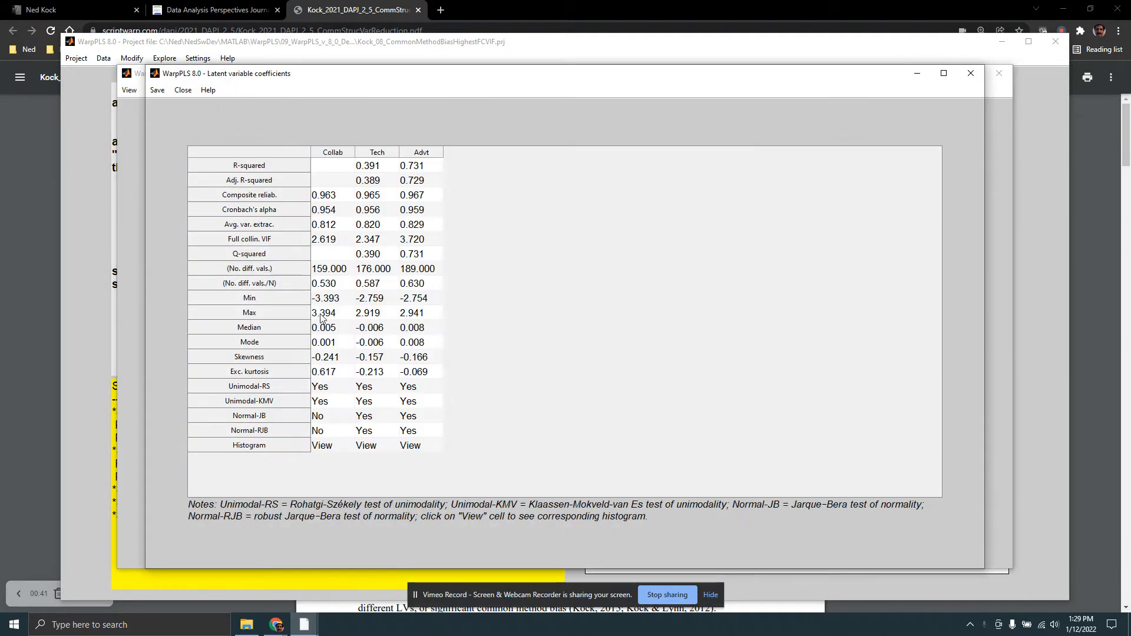
pyautogui.click(428, 240)
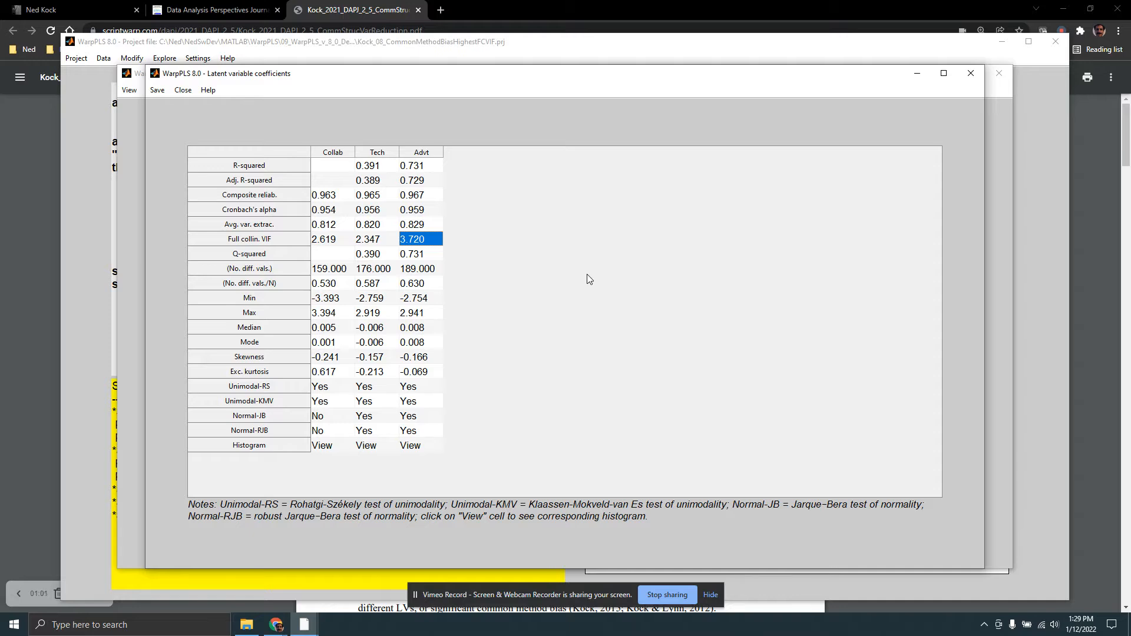
pyautogui.click(710, 595)
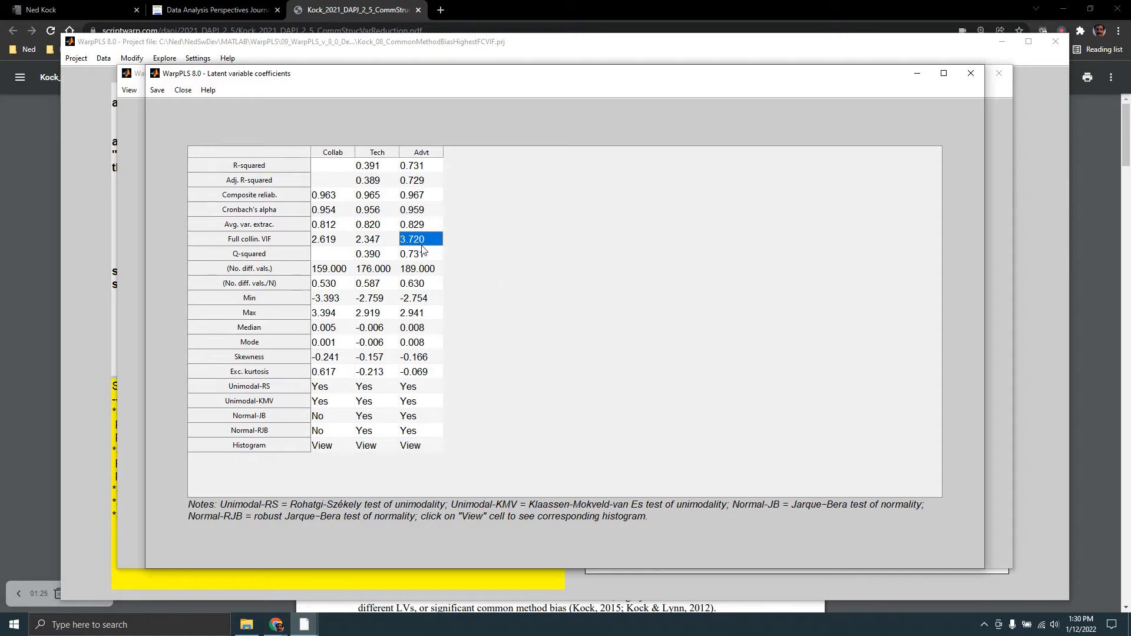
pyautogui.click(971, 72)
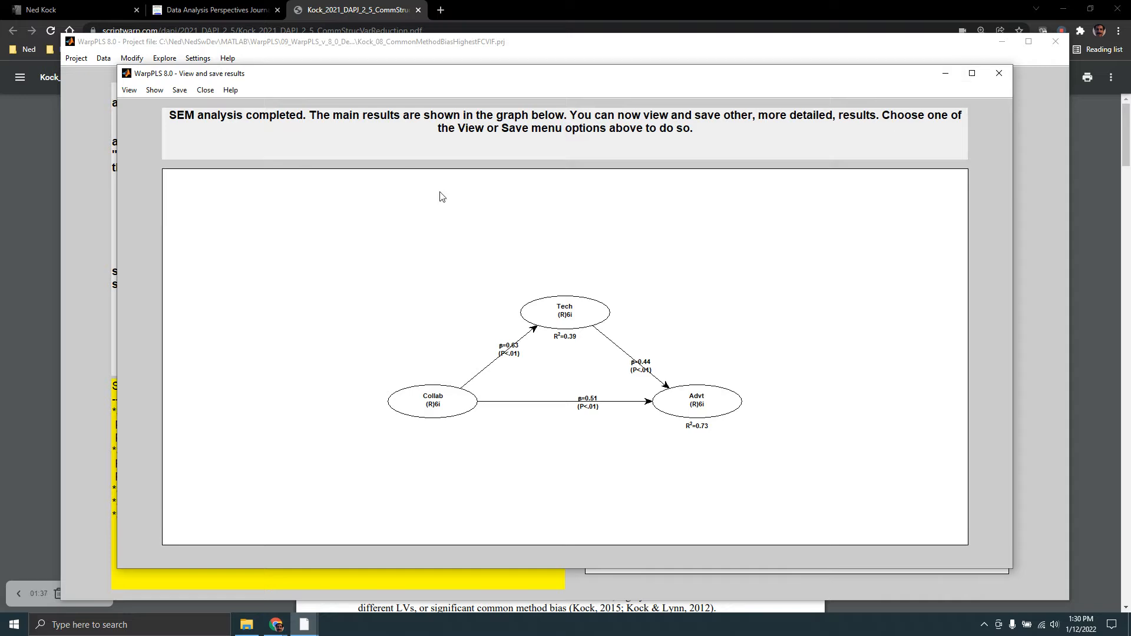
pyautogui.click(999, 73)
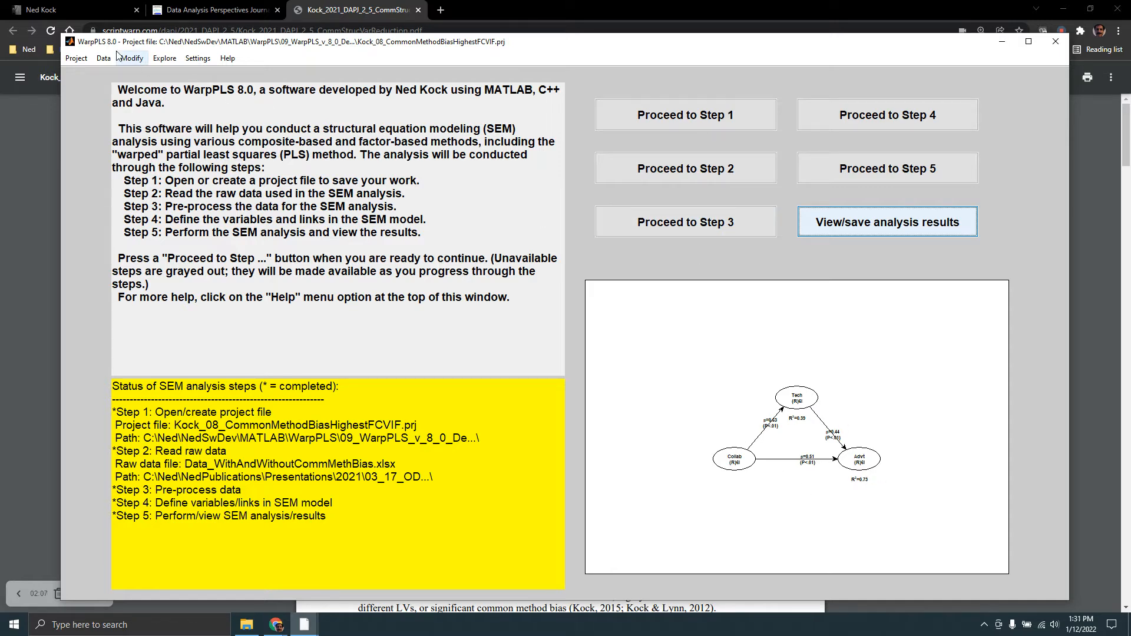
# - Add all latent variable scores to the data as new standardized indicators and agree to proceed
pyautogui.click(132, 62)
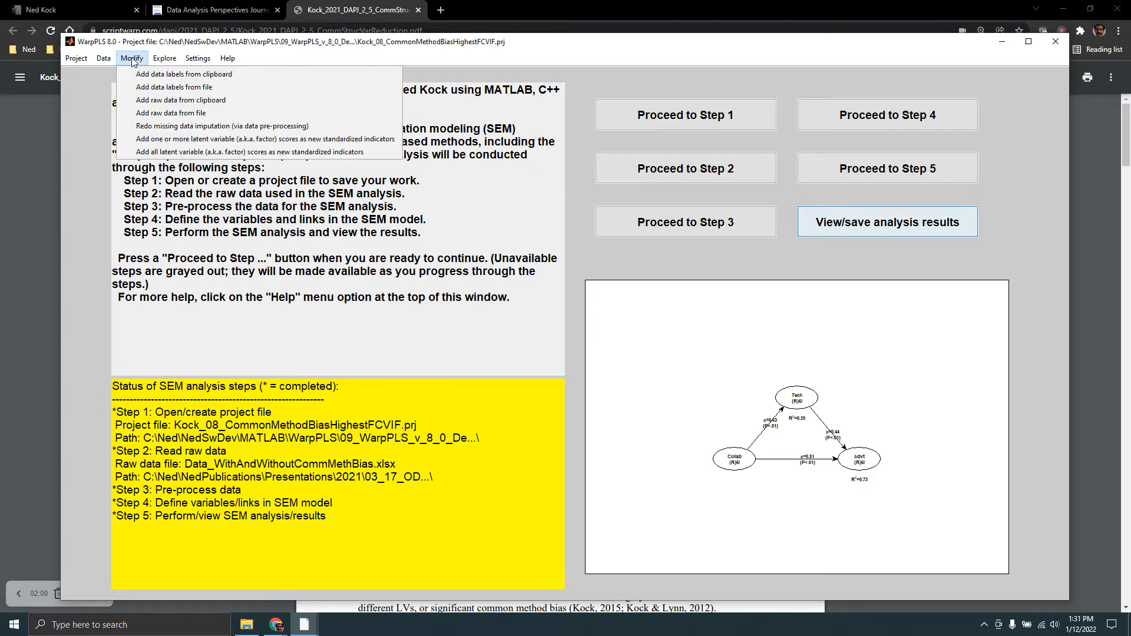
pyautogui.click(183, 152)
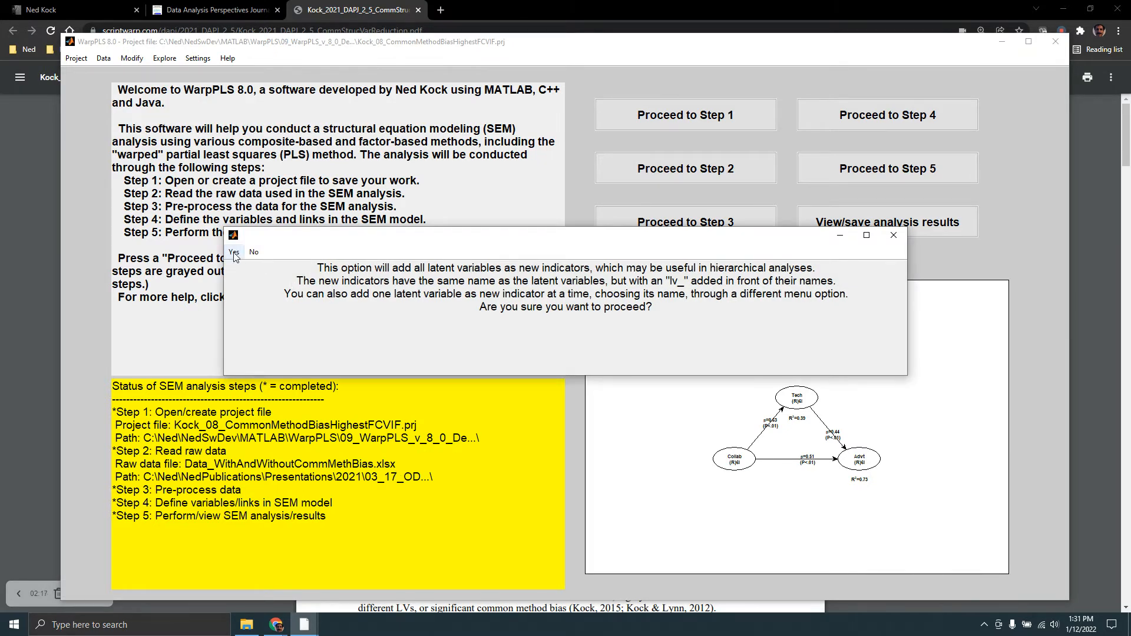
pyautogui.click(235, 253)
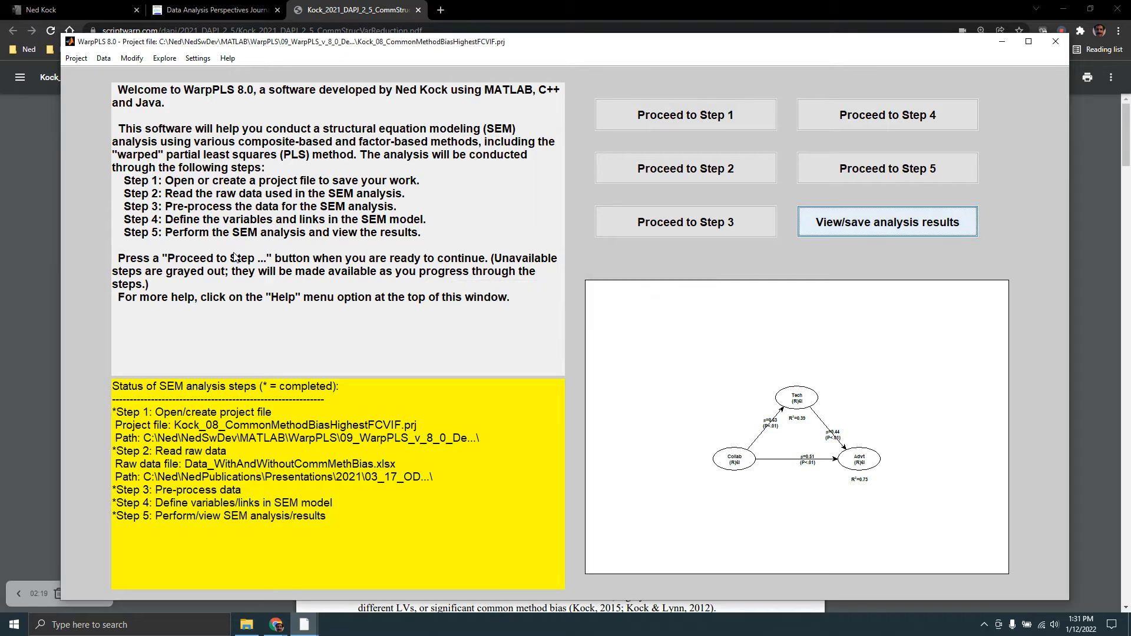
# - Open the SEM model for editing in Step 4 and remove all six indicators, Collab1m to Collab6m, from Collab
pyautogui.click(888, 115)
pyautogui.click(721, 237)
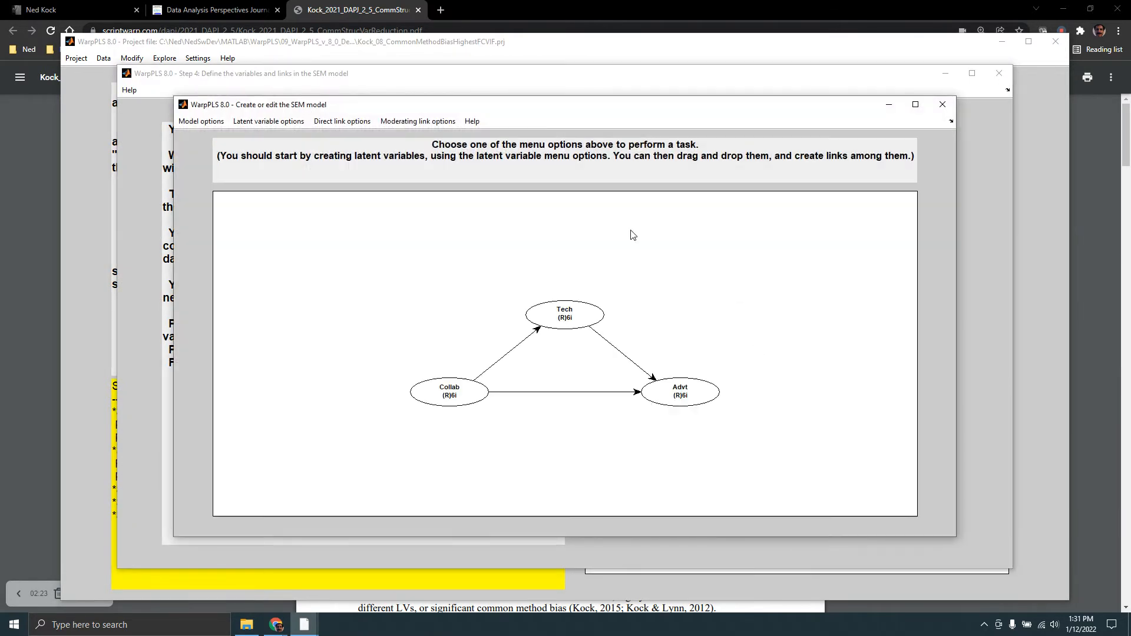
pyautogui.click(289, 121)
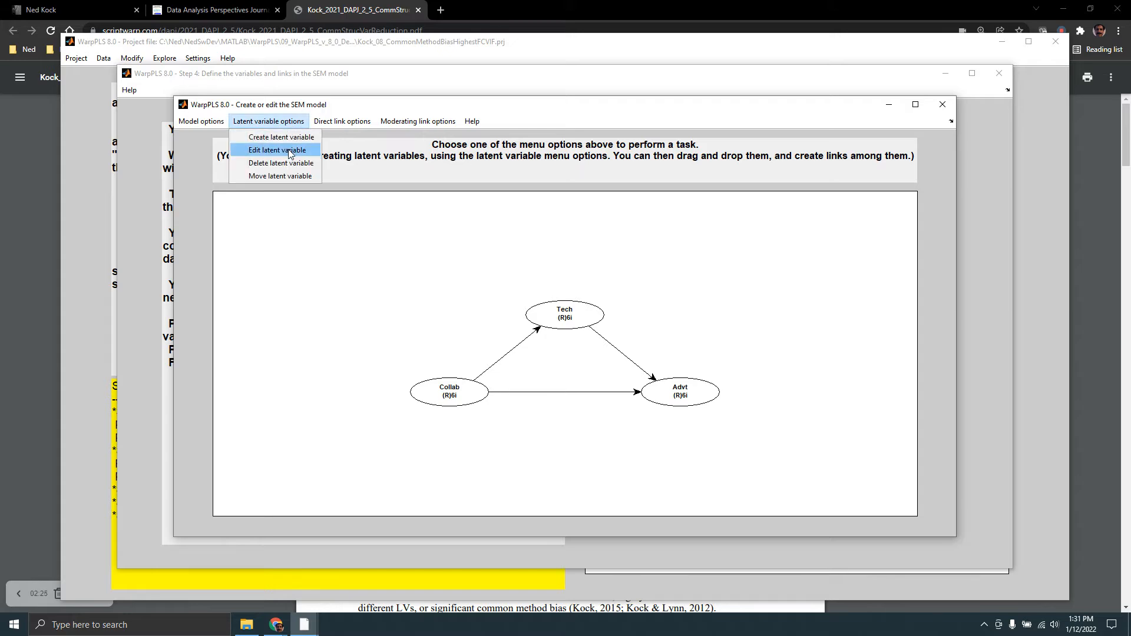
pyautogui.click(268, 149)
pyautogui.click(447, 390)
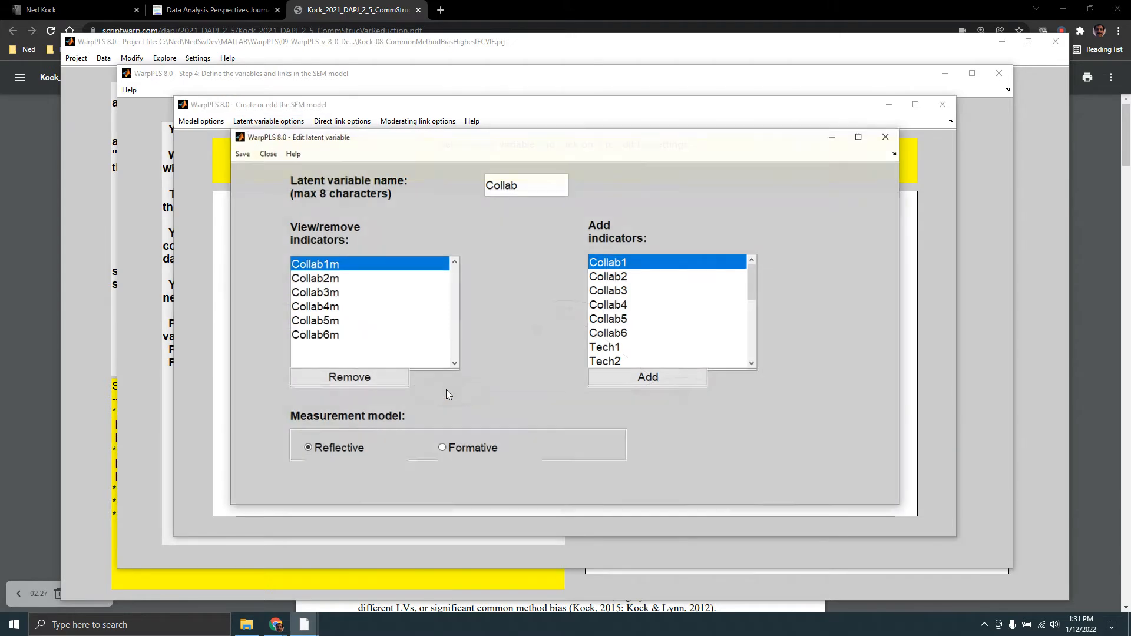
pyautogui.click(380, 380)
pyautogui.click(380, 380)
pyautogui.click(380, 380)
pyautogui.click(380, 380)
pyautogui.click(380, 380)
pyautogui.click(380, 380)
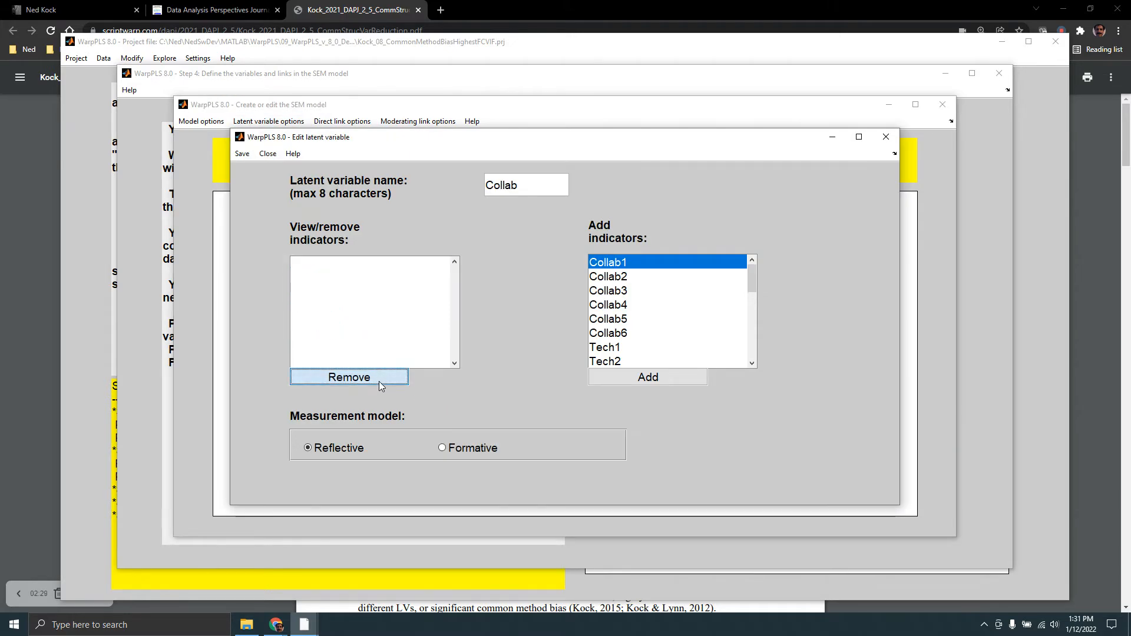
# - Add lv_Collab as the only indicator of Collab and save the latent variable settings
pyautogui.moveTo(752, 273); pyautogui.dragTo(752, 359)
pyautogui.click(618, 339)
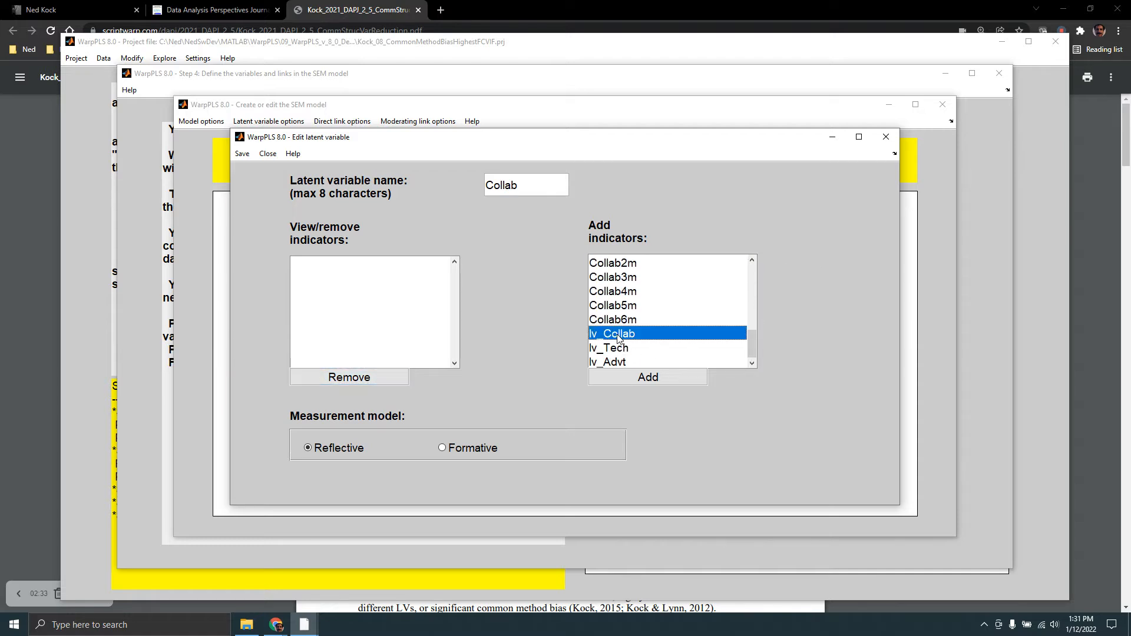
pyautogui.click(652, 378)
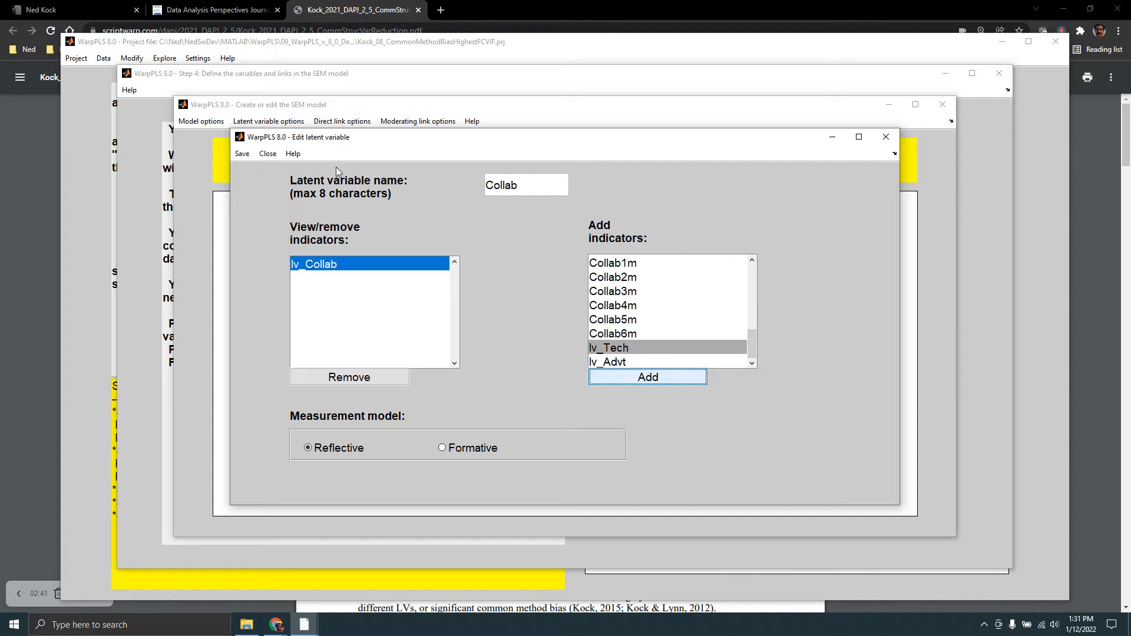
pyautogui.click(242, 154)
pyautogui.click(257, 169)
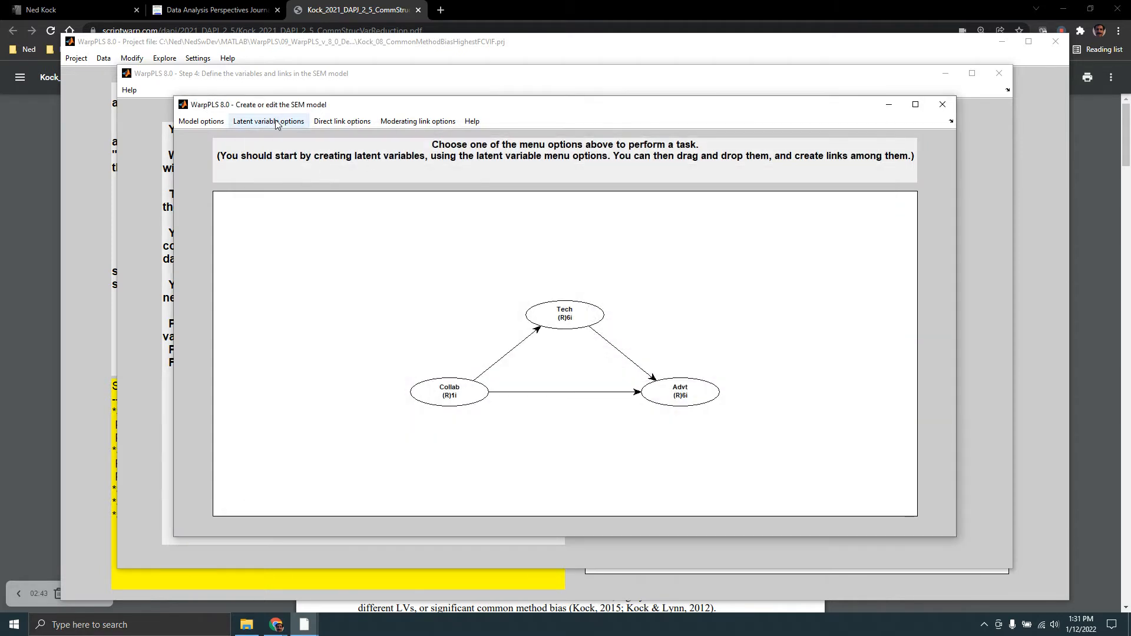
# - Edit the latent variable Tech and remove all of its indicators, Tech1m to Tech6m
pyautogui.click(257, 122)
pyautogui.click(276, 150)
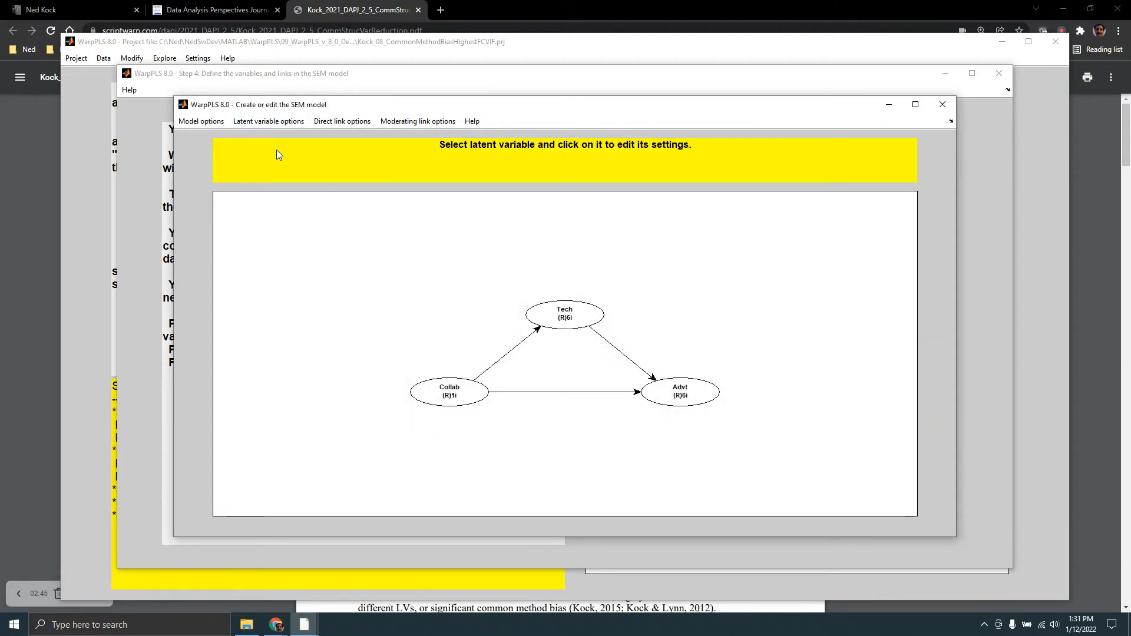
pyautogui.click(560, 317)
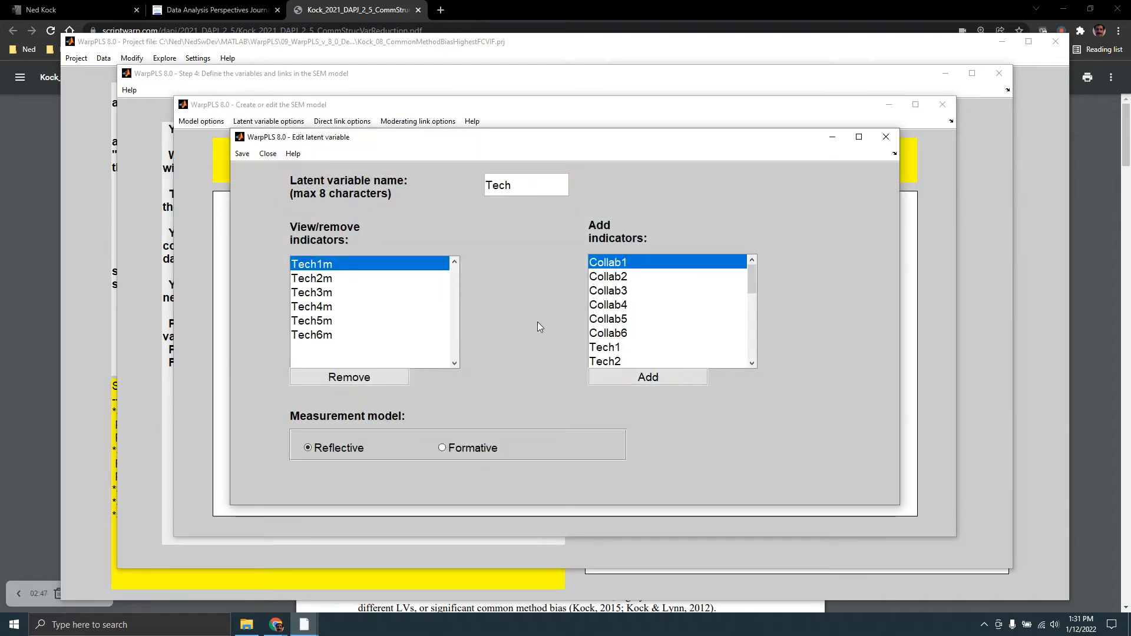
pyautogui.click(362, 378)
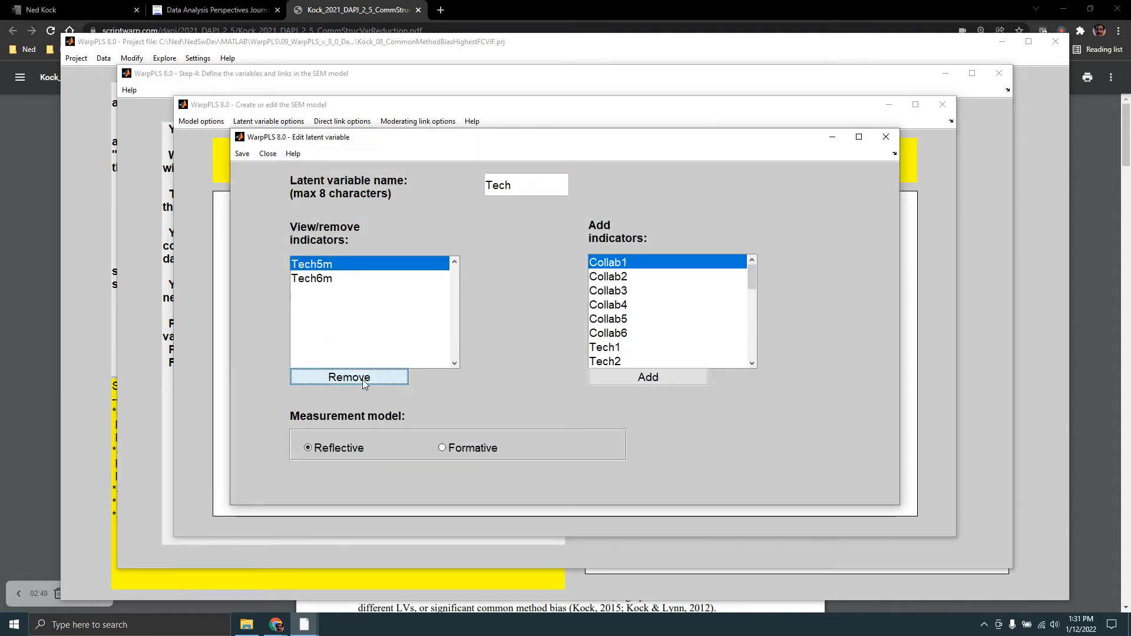
# - Add lv_Tech as the only indicator of Tech and save the latent variable settings
pyautogui.moveTo(753, 272); pyautogui.dragTo(756, 376)
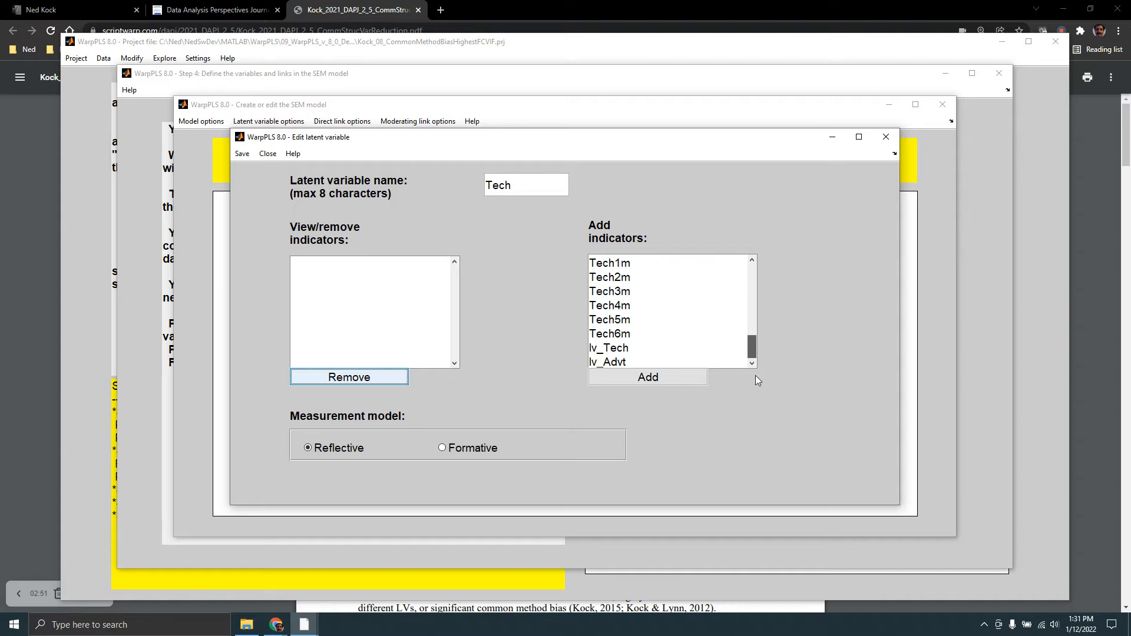
pyautogui.click(609, 347)
pyautogui.click(648, 377)
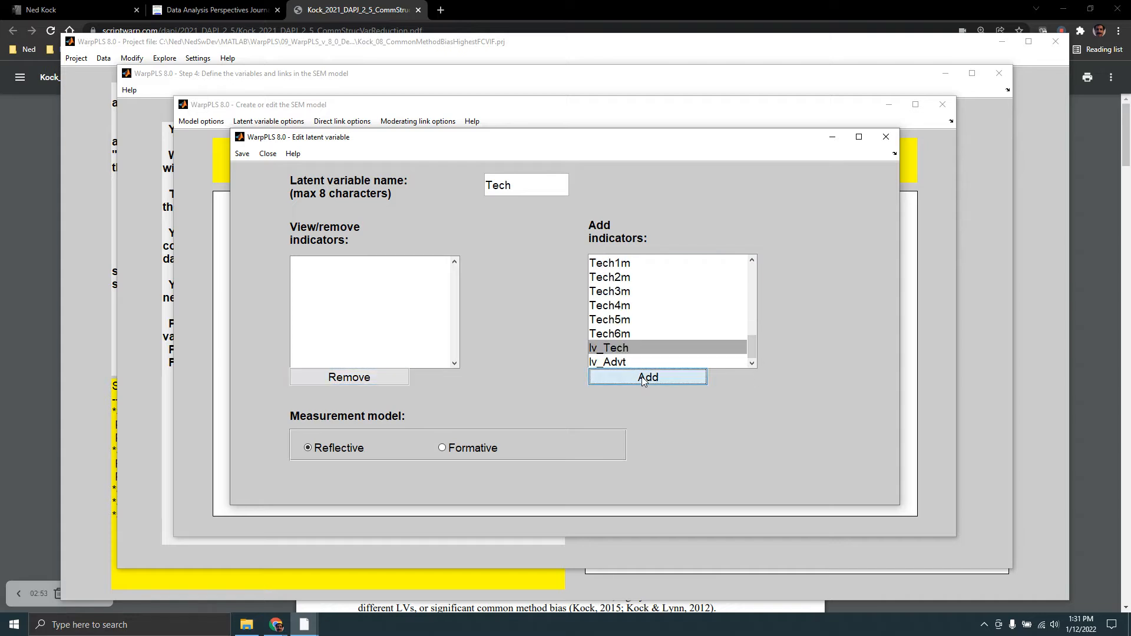
pyautogui.click(240, 152)
pyautogui.moveTo(255, 167)
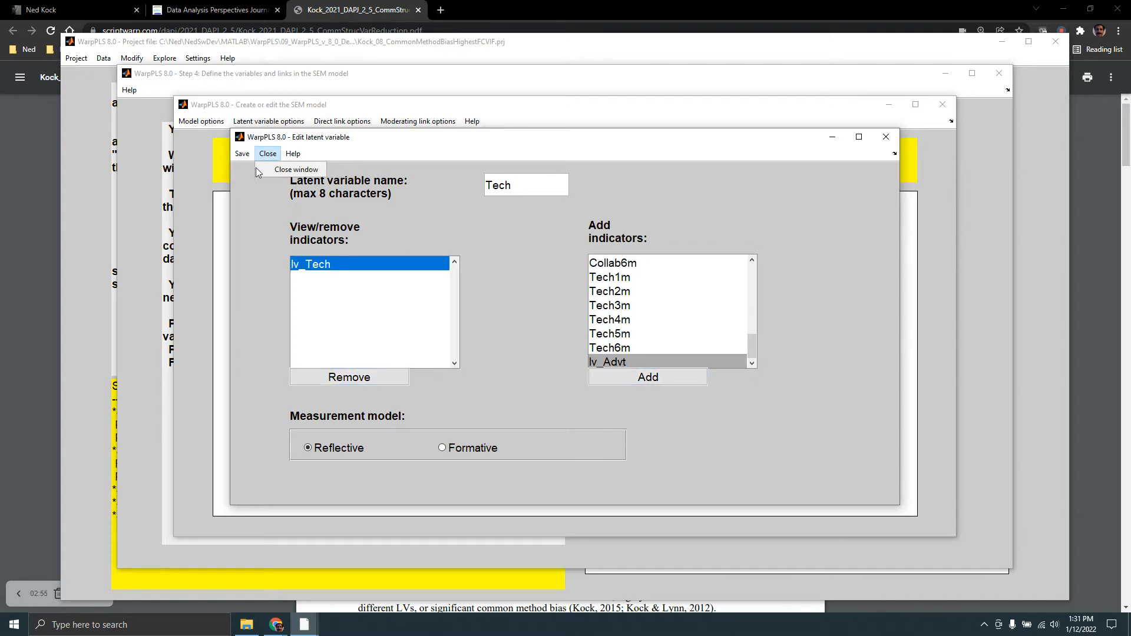
pyautogui.click(250, 170)
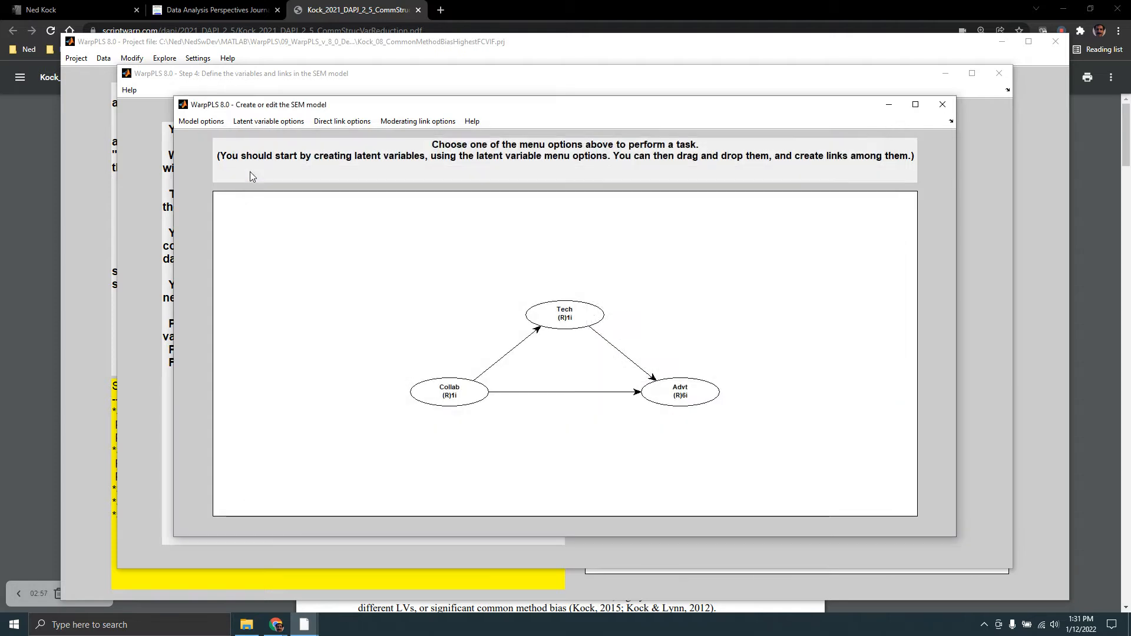
# - Edit the latent variable Advt and remove all of its indicators, Advt1m to Advt6m
pyautogui.click(268, 121)
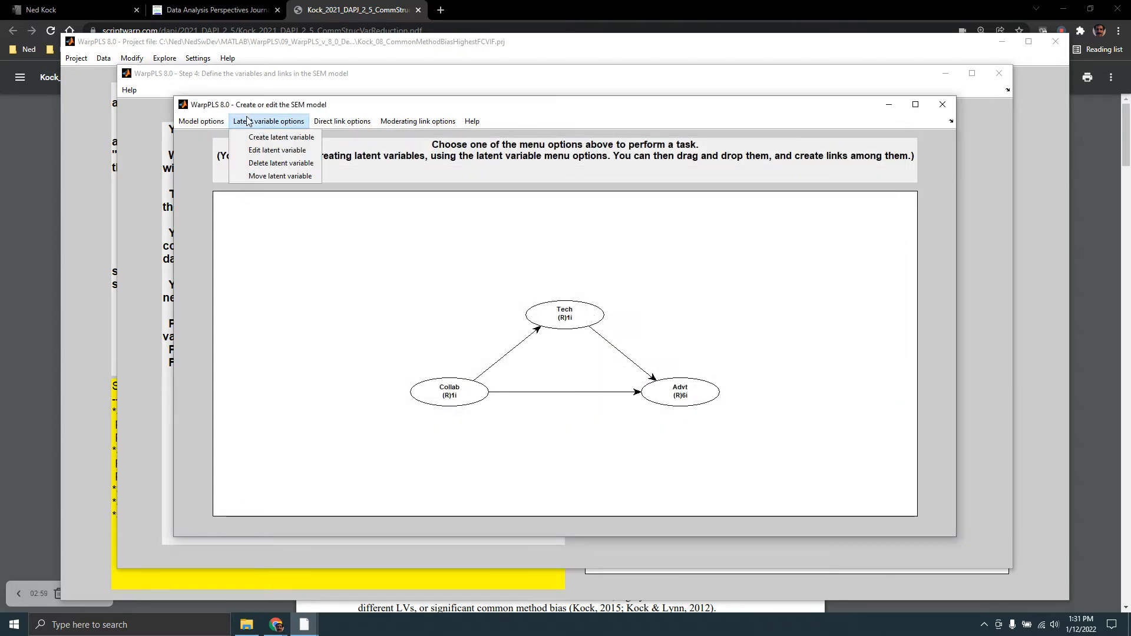
pyautogui.click(261, 146)
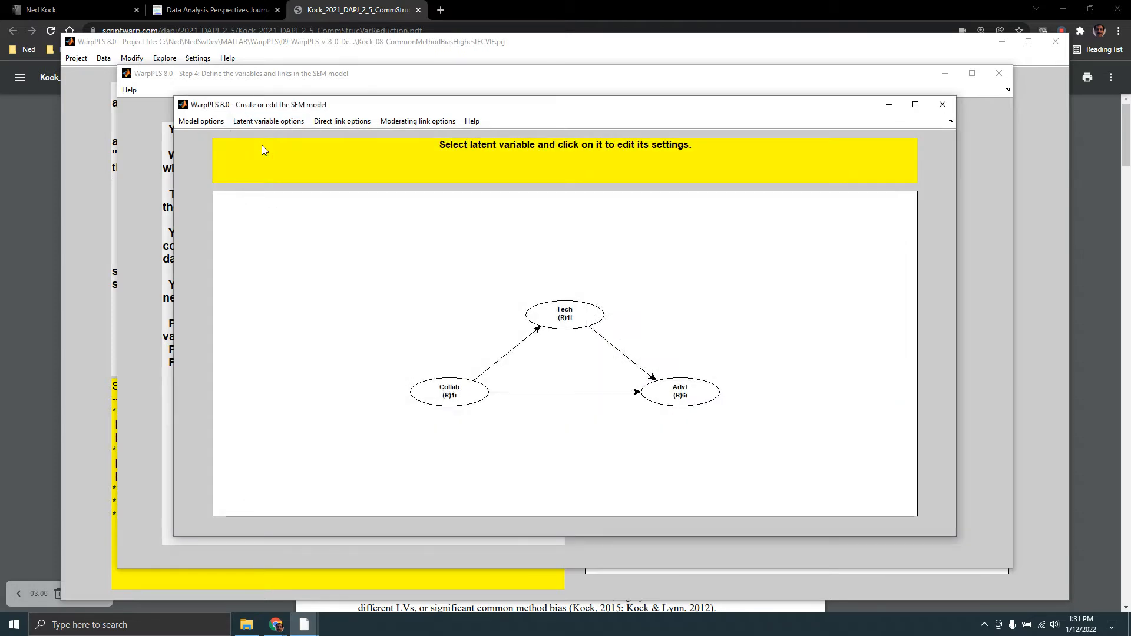
pyautogui.click(684, 384)
pyautogui.click(352, 380)
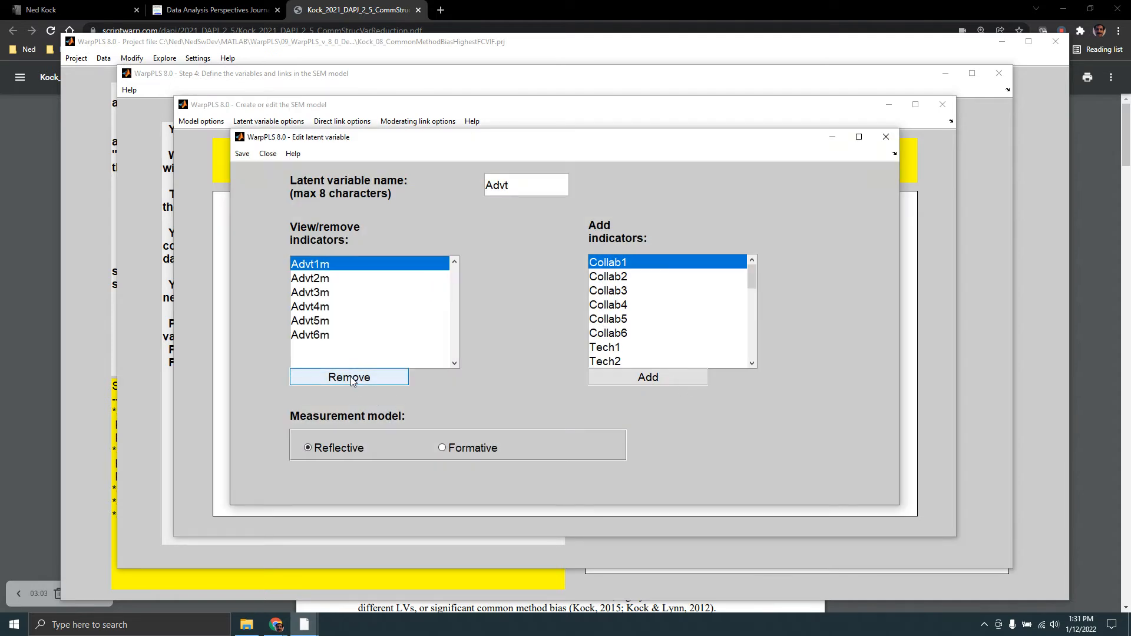
pyautogui.click(352, 379)
pyautogui.click(351, 379)
pyautogui.click(352, 380)
pyautogui.click(352, 379)
pyautogui.click(352, 379)
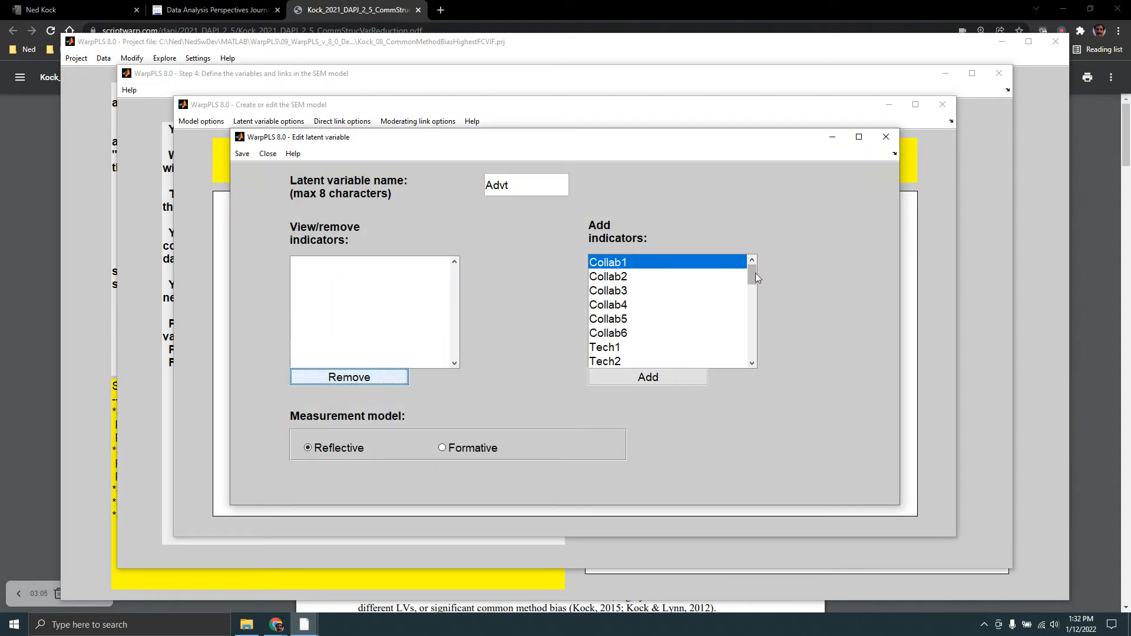
# - Add lv_Advt as the only indicator of Advt and save the latent variable settings
pyautogui.moveTo(754, 275); pyautogui.dragTo(760, 361)
pyautogui.click(644, 362)
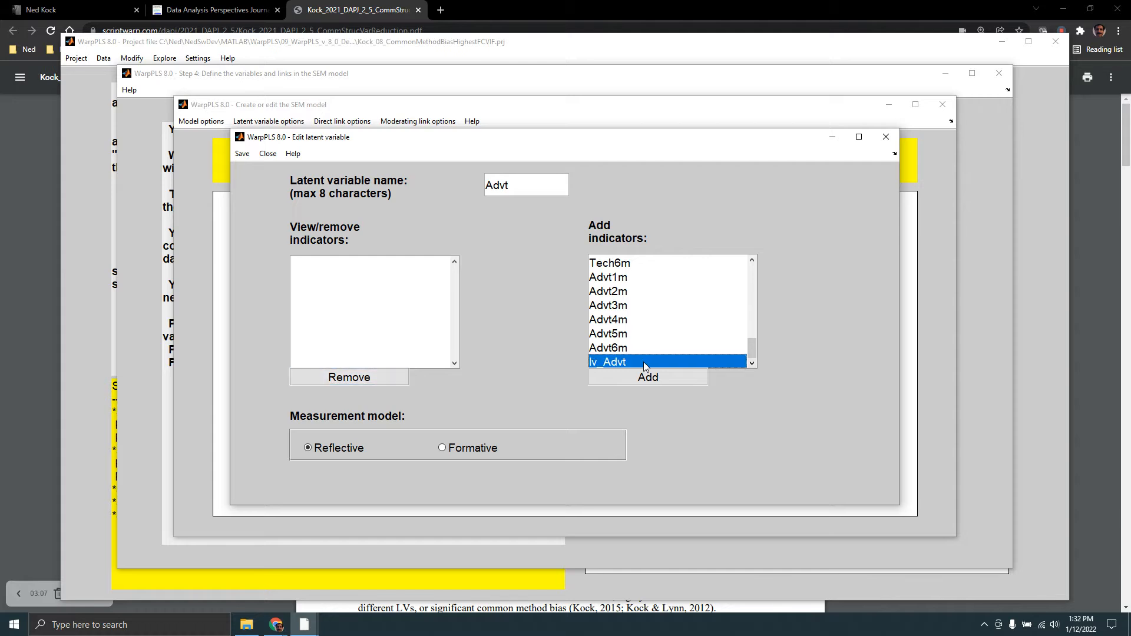
pyautogui.click(649, 381)
pyautogui.click(242, 154)
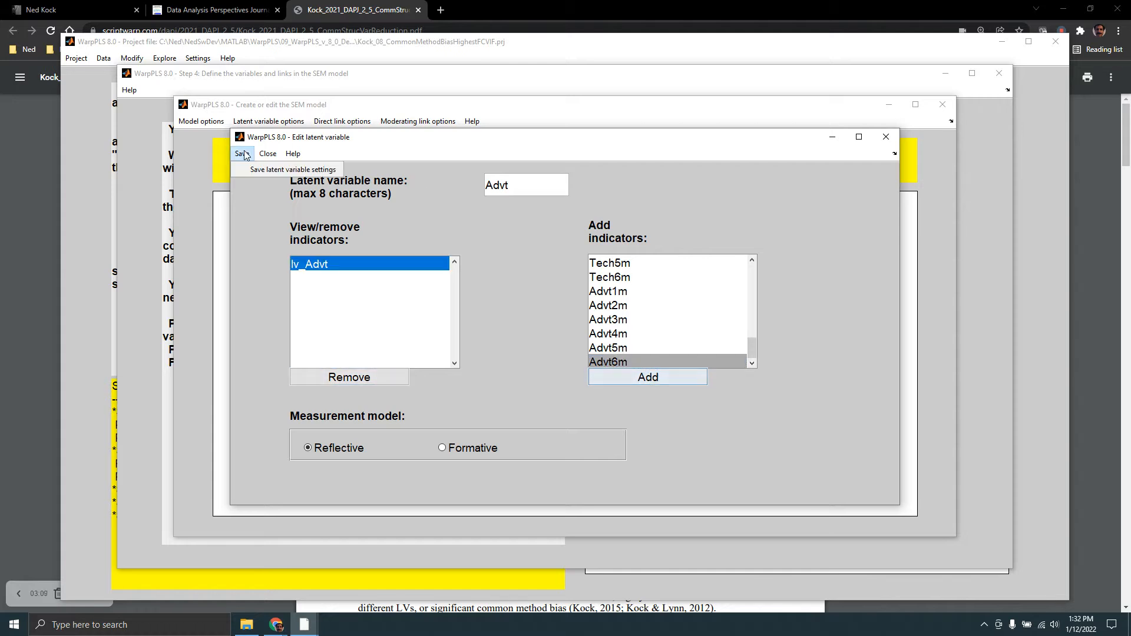
pyautogui.click(259, 169)
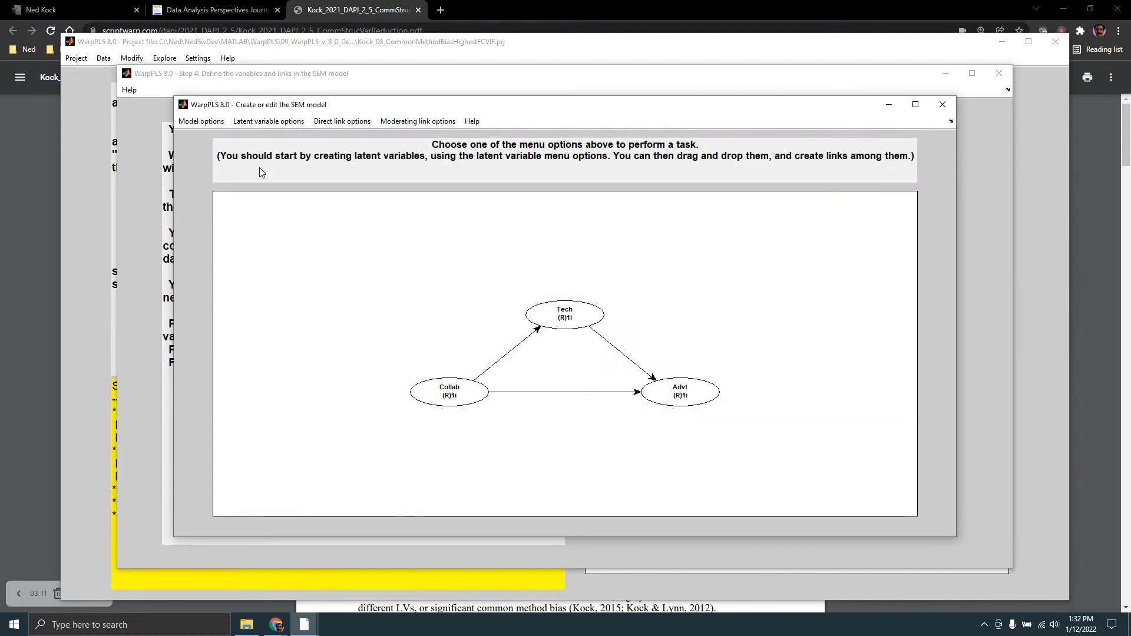
# - Show the indicators of the latent variables in the SEM model graph
pyautogui.click(206, 126)
pyautogui.click(213, 163)
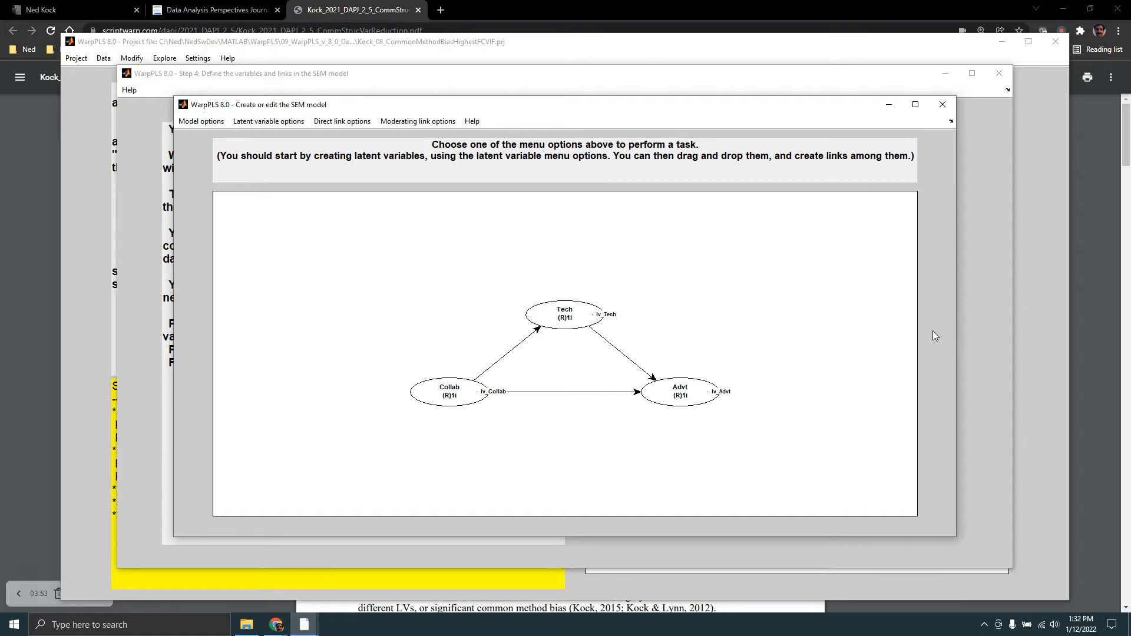
# - Save and close the edited SEM model, confirm the edit, and perform the SEM analysis on it
pyautogui.click(207, 121)
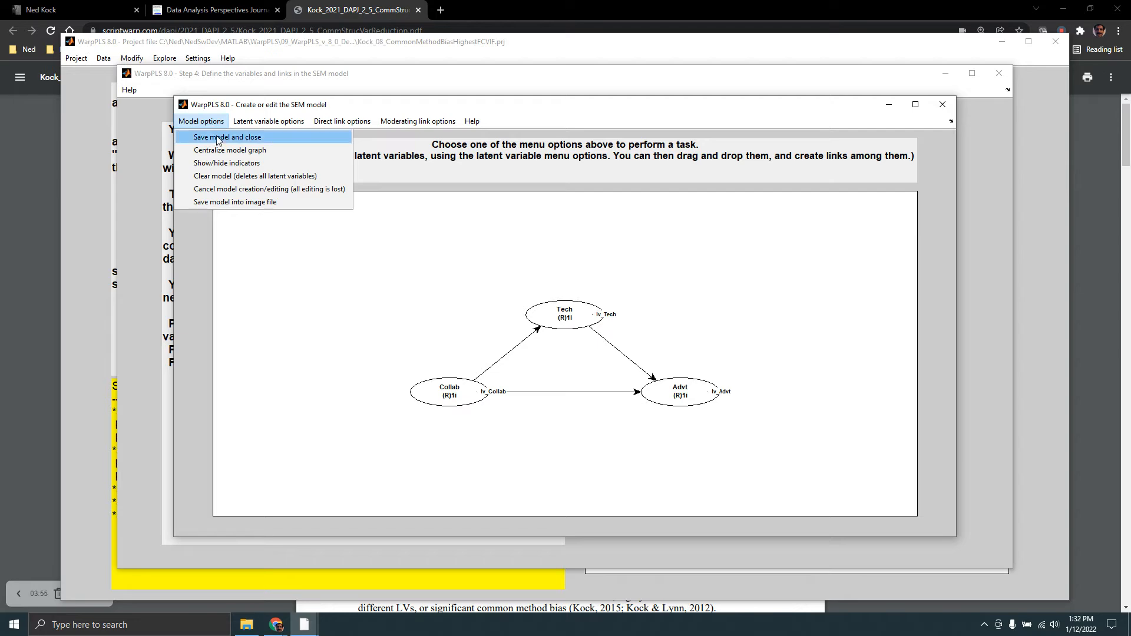
pyautogui.click(219, 138)
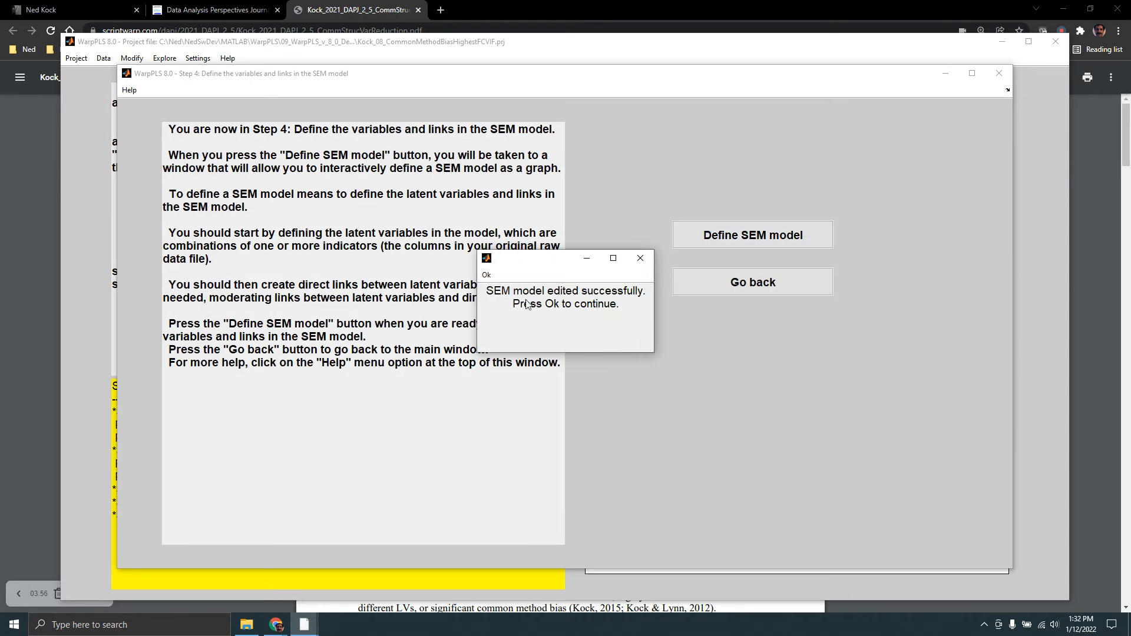
pyautogui.click(487, 275)
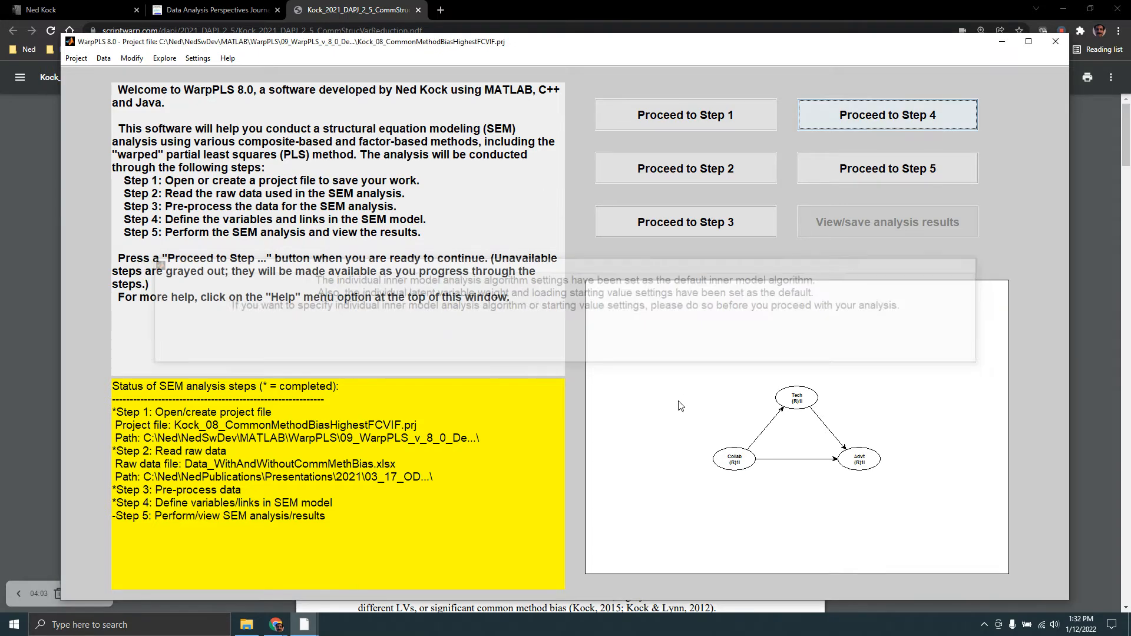
pyautogui.click(890, 171)
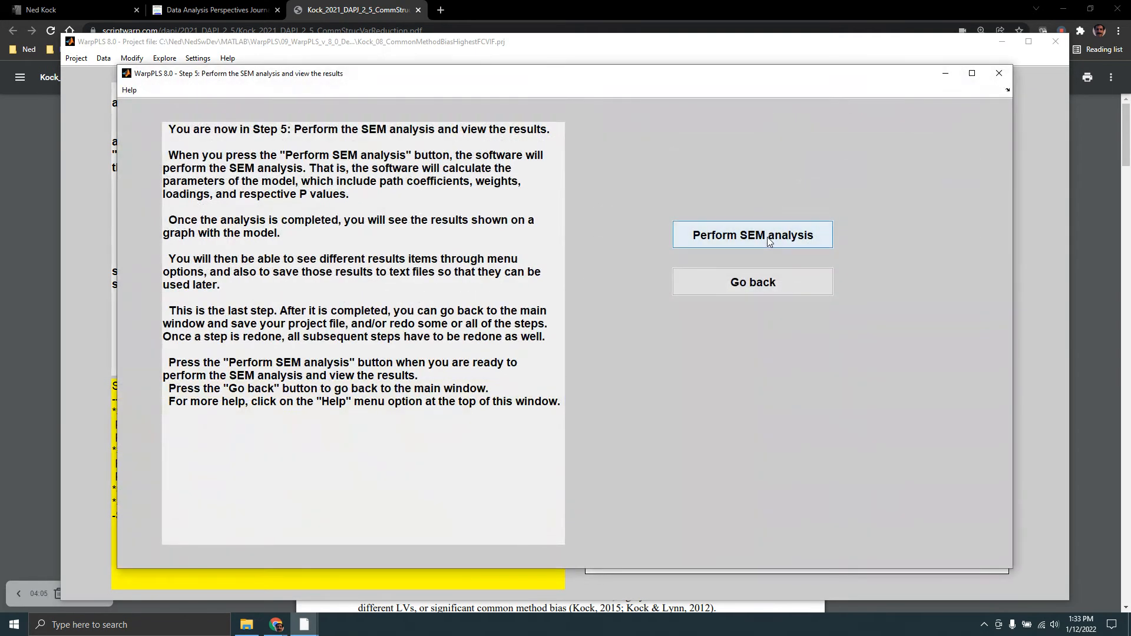
pyautogui.click(769, 238)
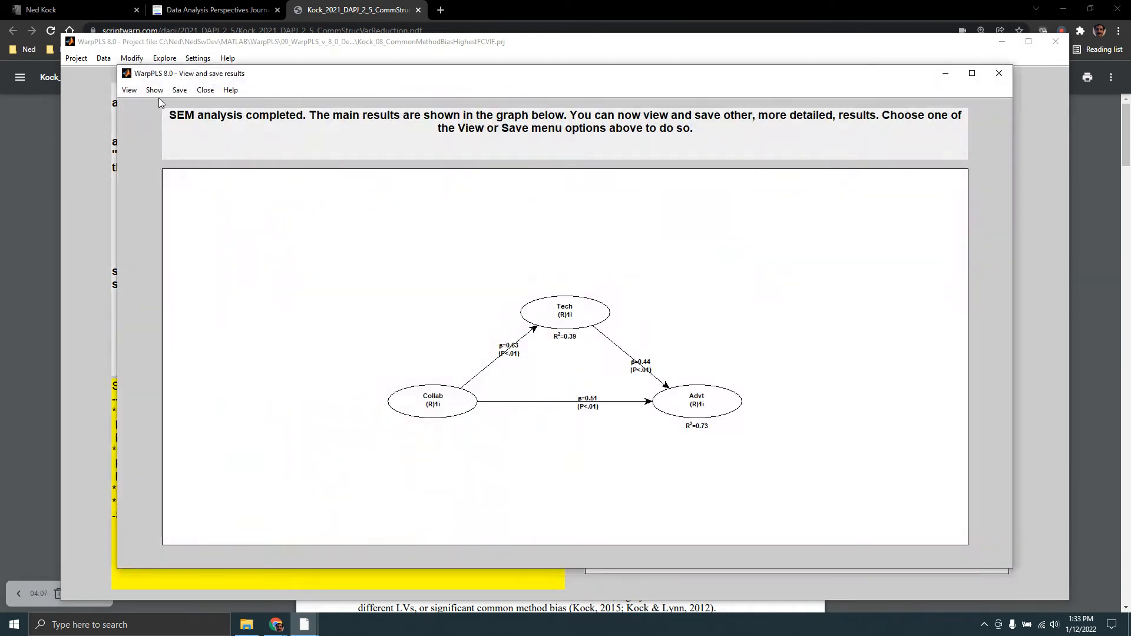
# - Examine the full collinearity VIFs in the latent variable coefficients, and close the results windows
pyautogui.click(129, 92)
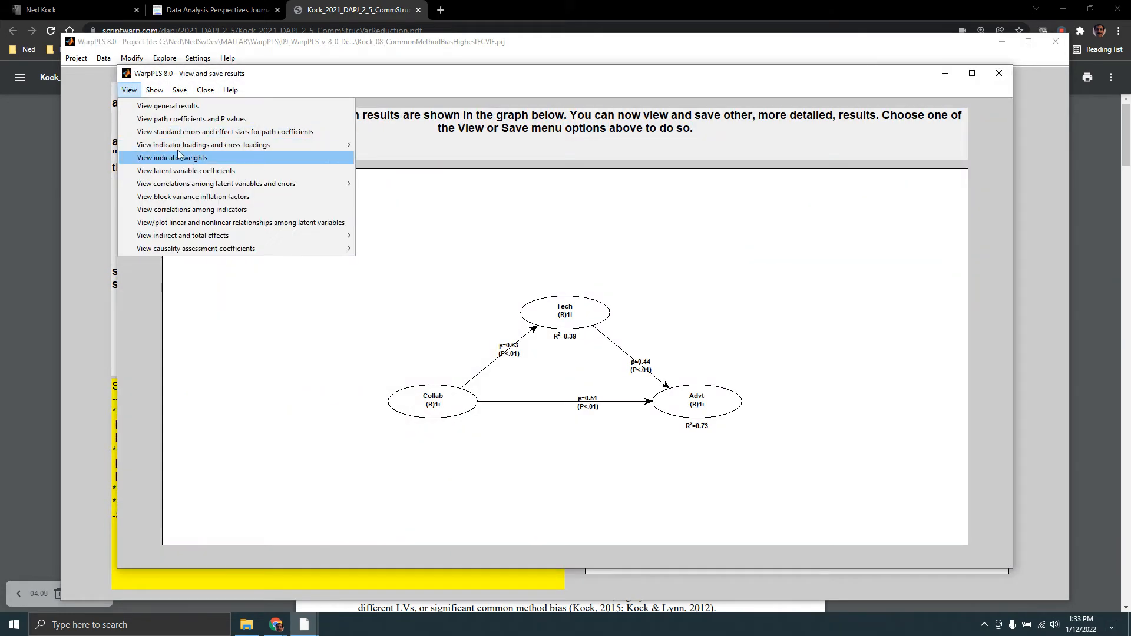
pyautogui.click(210, 176)
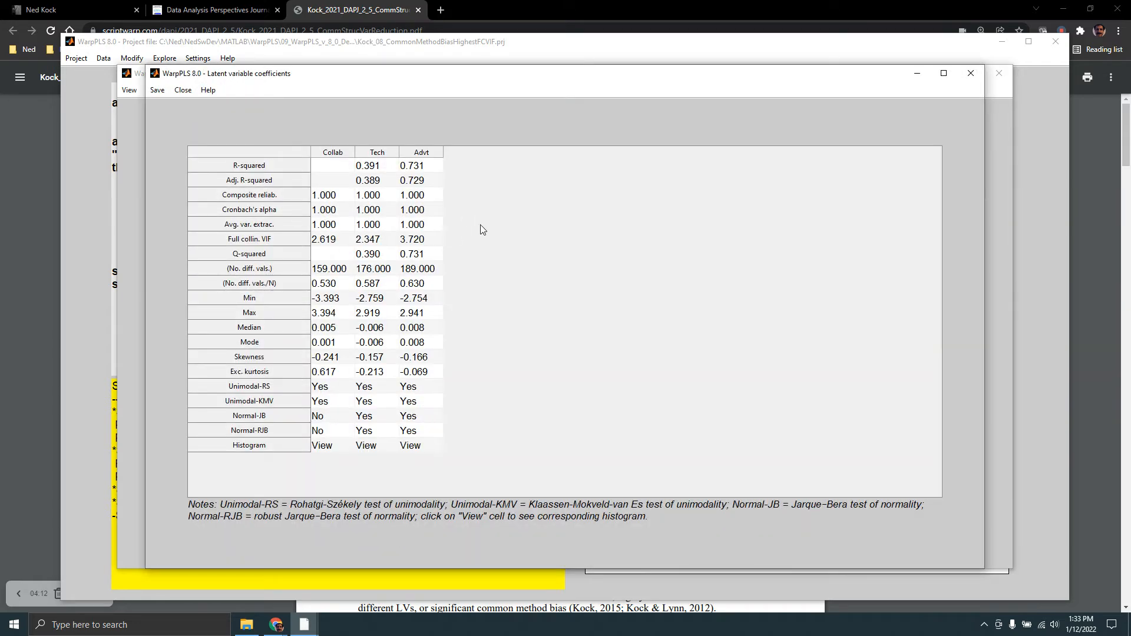
pyautogui.click(418, 240)
pyautogui.click(971, 75)
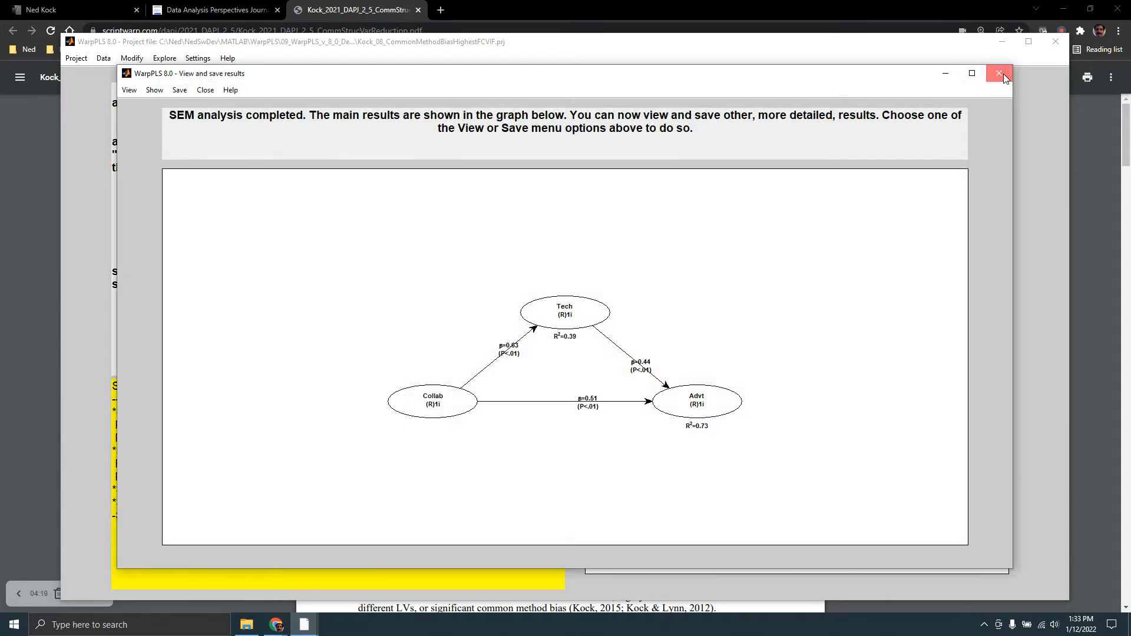
pyautogui.click(1000, 74)
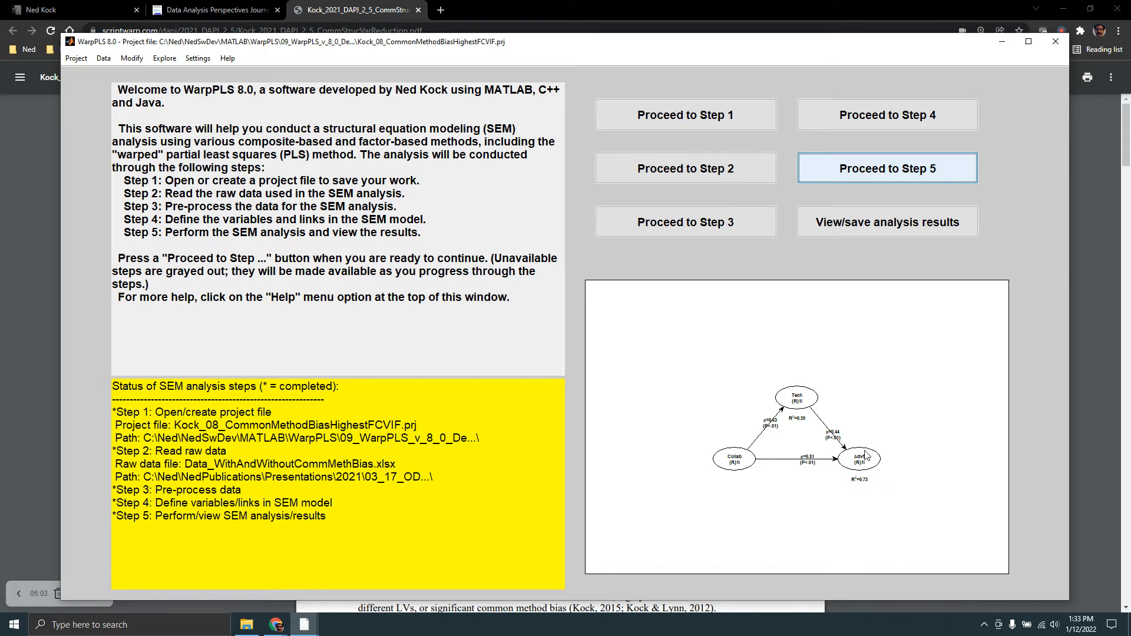
# - Start exploring a new analytic composite and choose lv_Advt as its first indicator
pyautogui.click(165, 57)
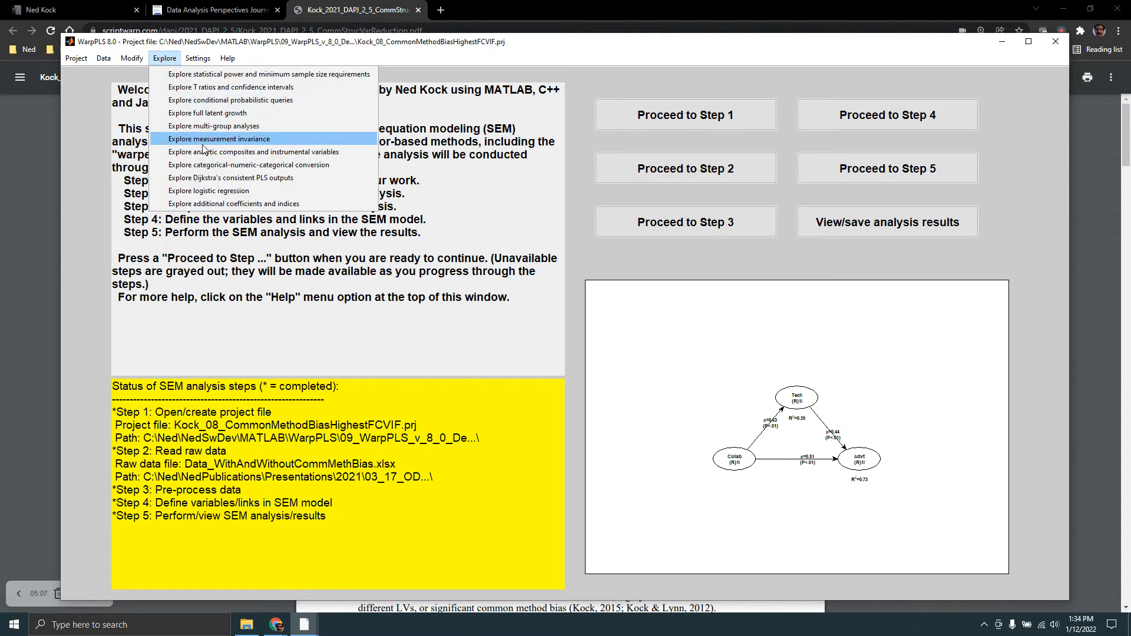
pyautogui.click(224, 152)
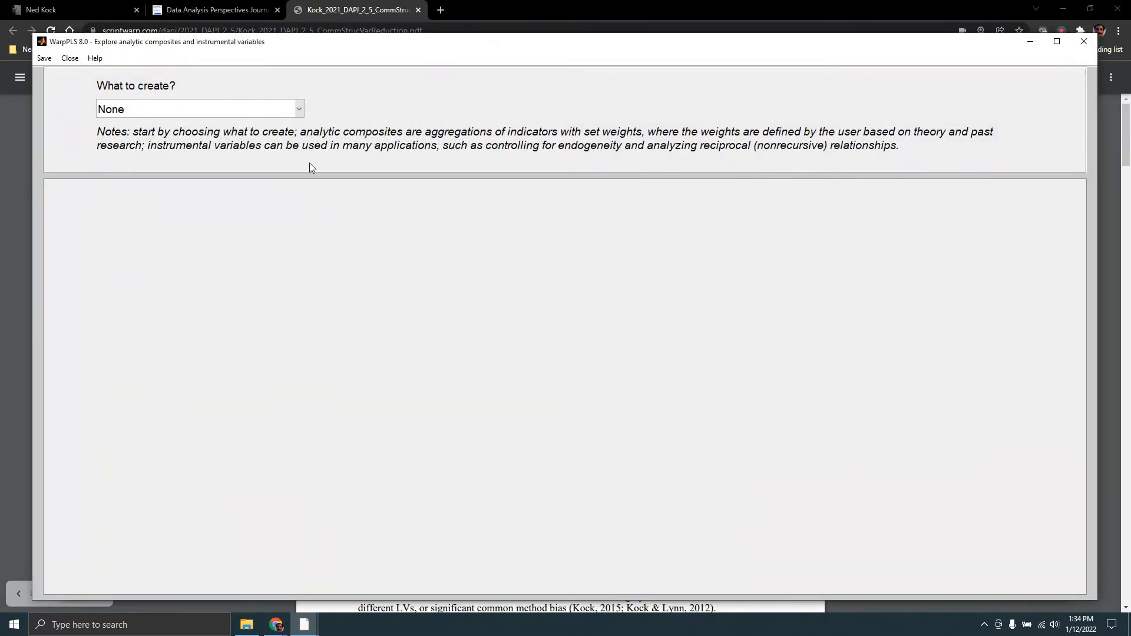
pyautogui.click(299, 109)
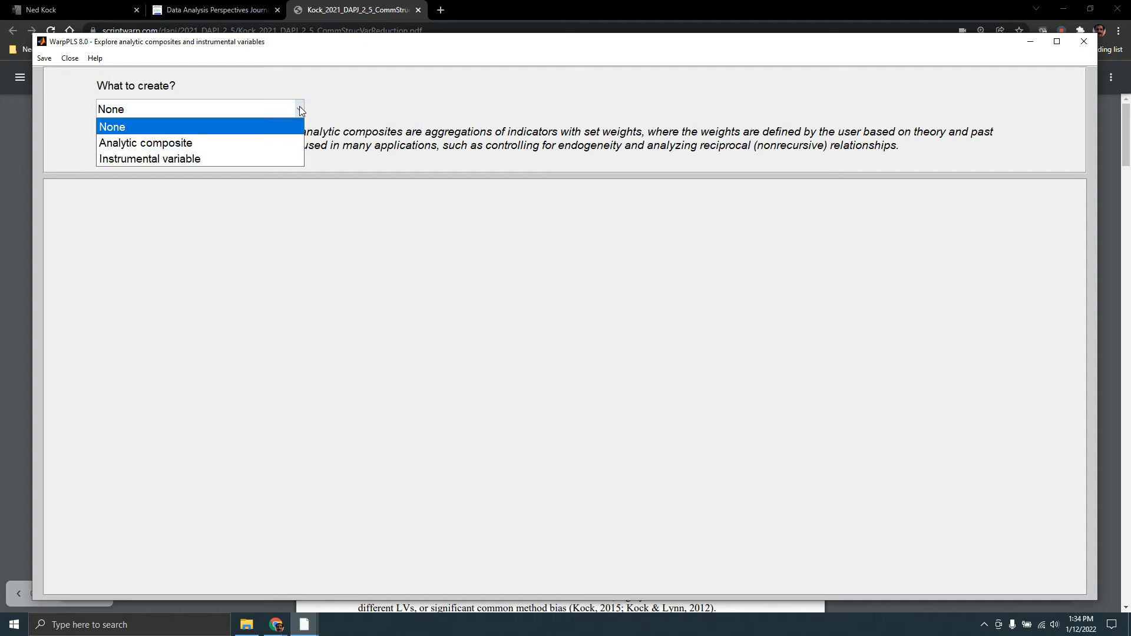
pyautogui.click(241, 142)
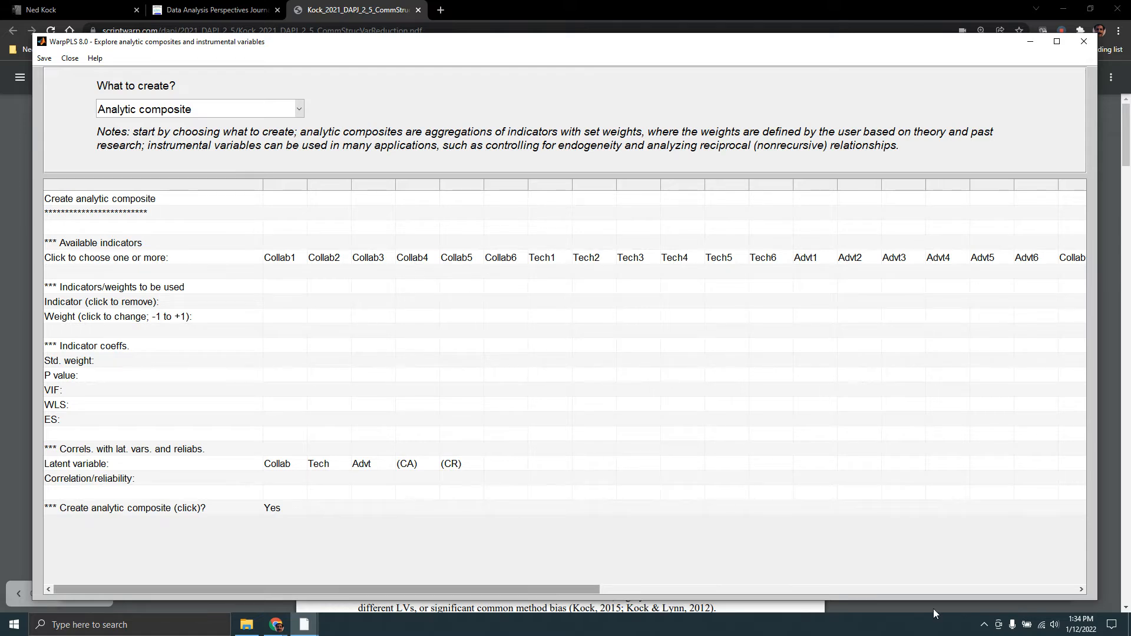
pyautogui.moveTo(562, 589); pyautogui.dragTo(1044, 599)
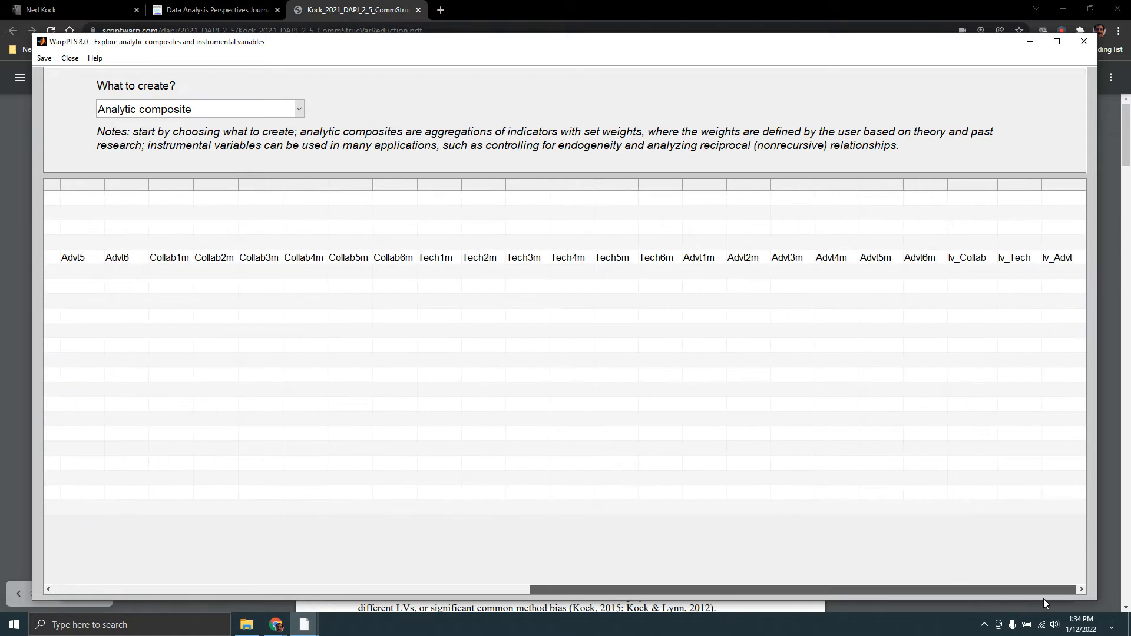
pyautogui.click(1059, 262)
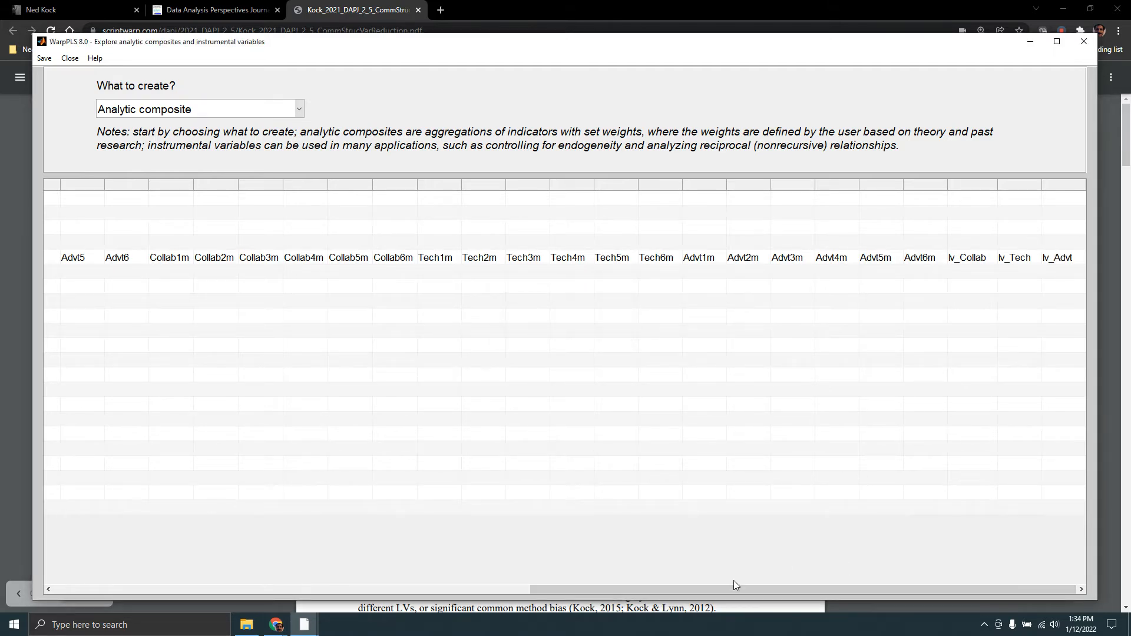
pyautogui.moveTo(734, 586); pyautogui.dragTo(225, 585)
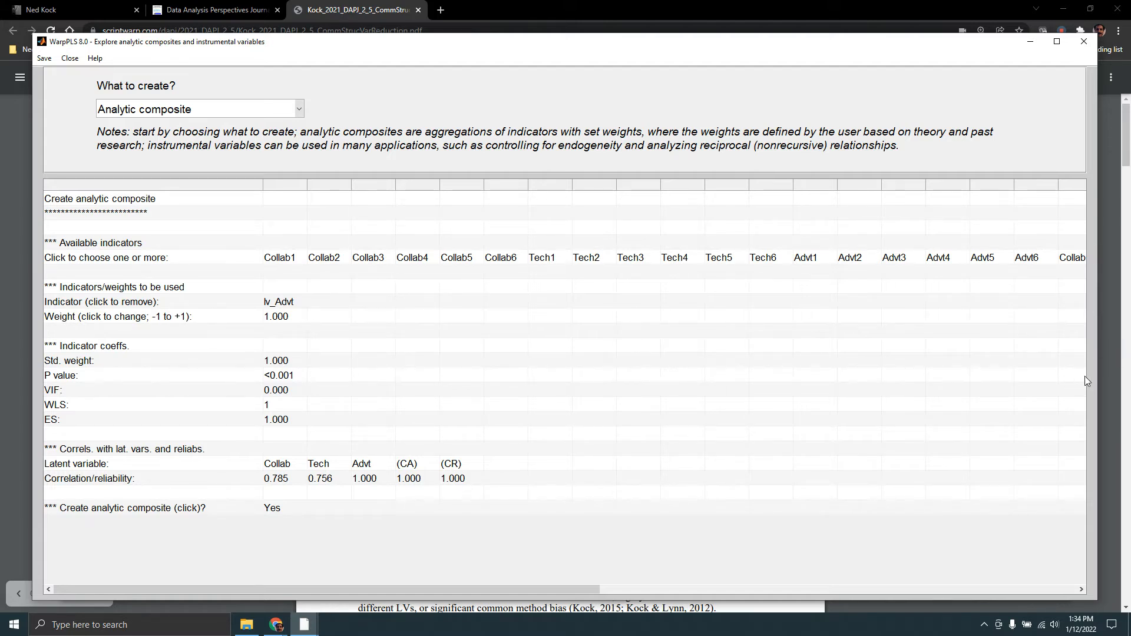
# - Show the main window behind the analytic composite window, and narrow the composite window to uncover the model graph
pyautogui.click(309, 629)
pyautogui.click(386, 590)
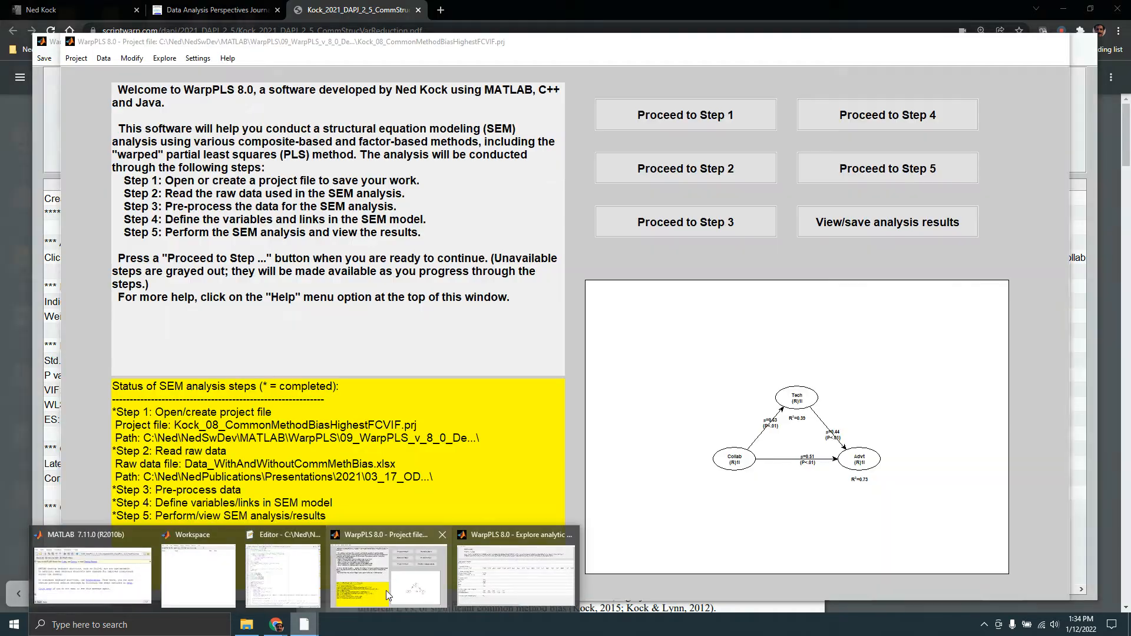
pyautogui.click(304, 624)
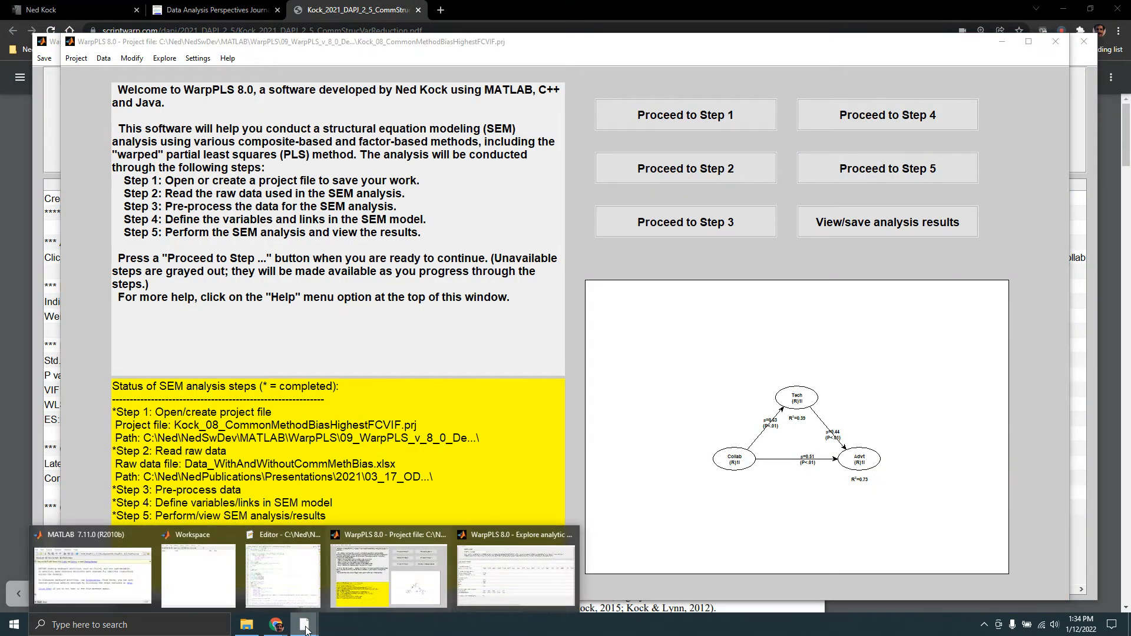
pyautogui.click(505, 577)
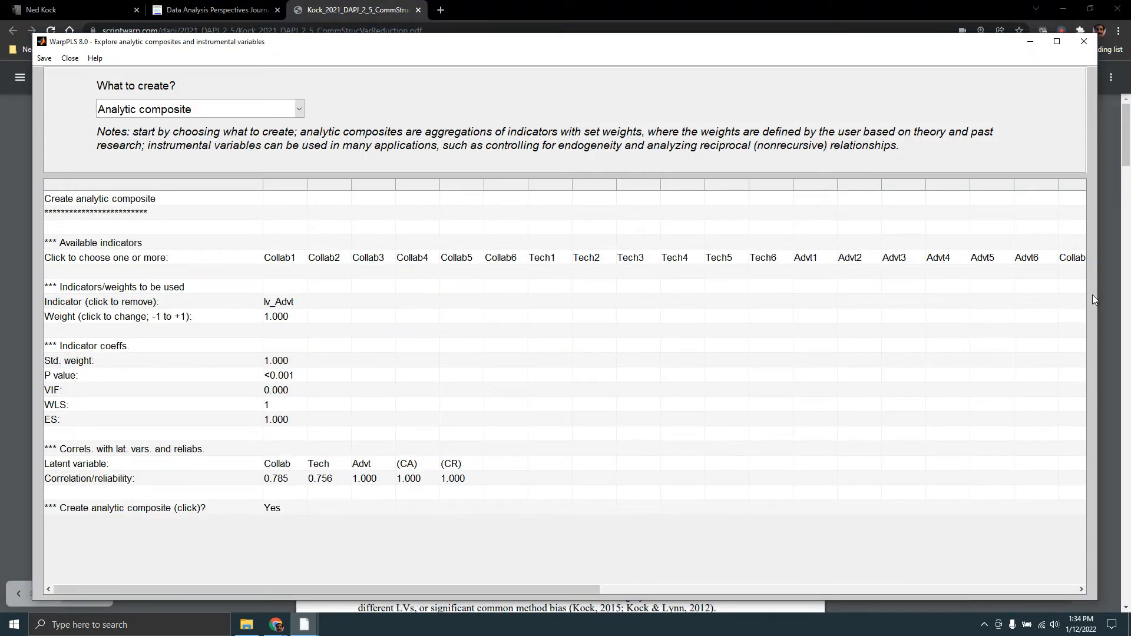
pyautogui.moveTo(1098, 302); pyautogui.dragTo(677, 314)
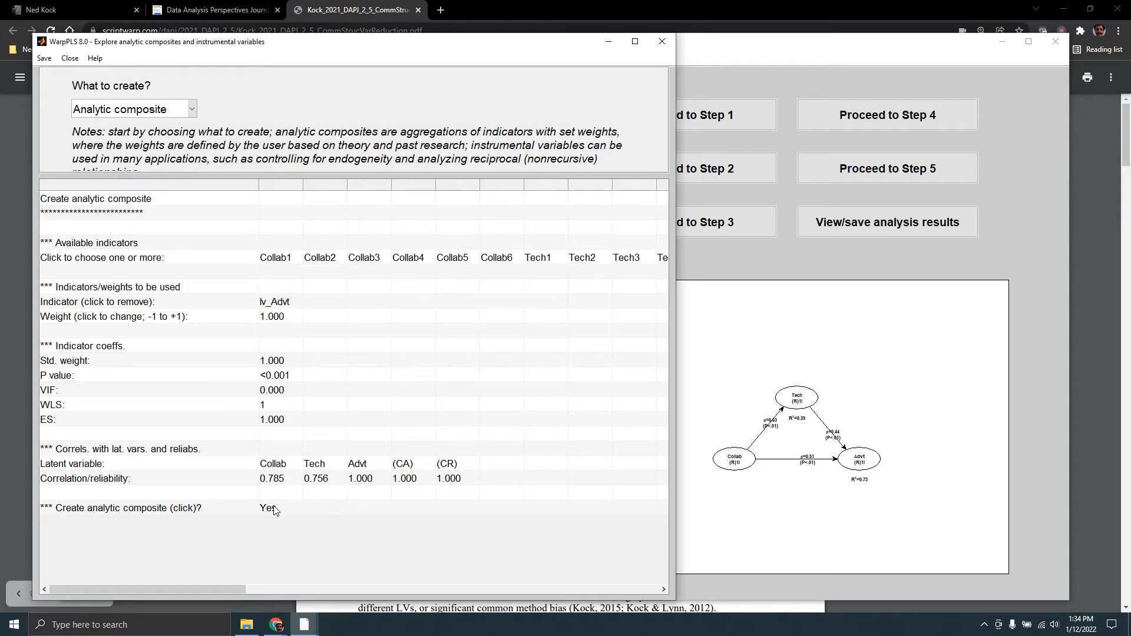
# - Add lv_Tech to the indicators used in the analytic composite
pyautogui.moveTo(175, 589); pyautogui.dragTo(660, 598)
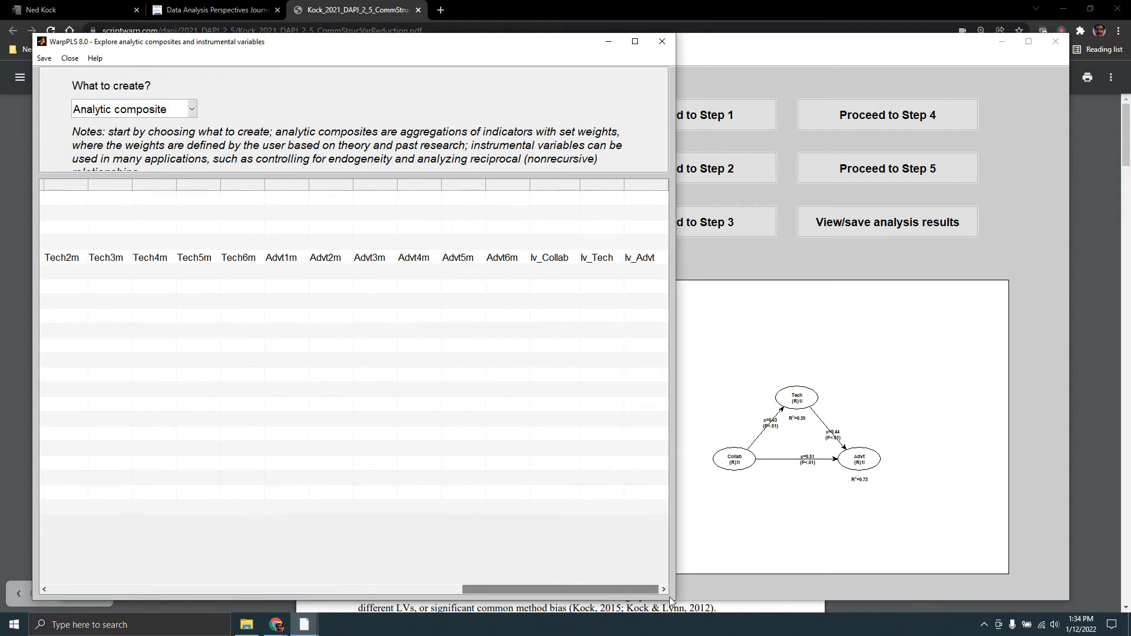
pyautogui.click(619, 261)
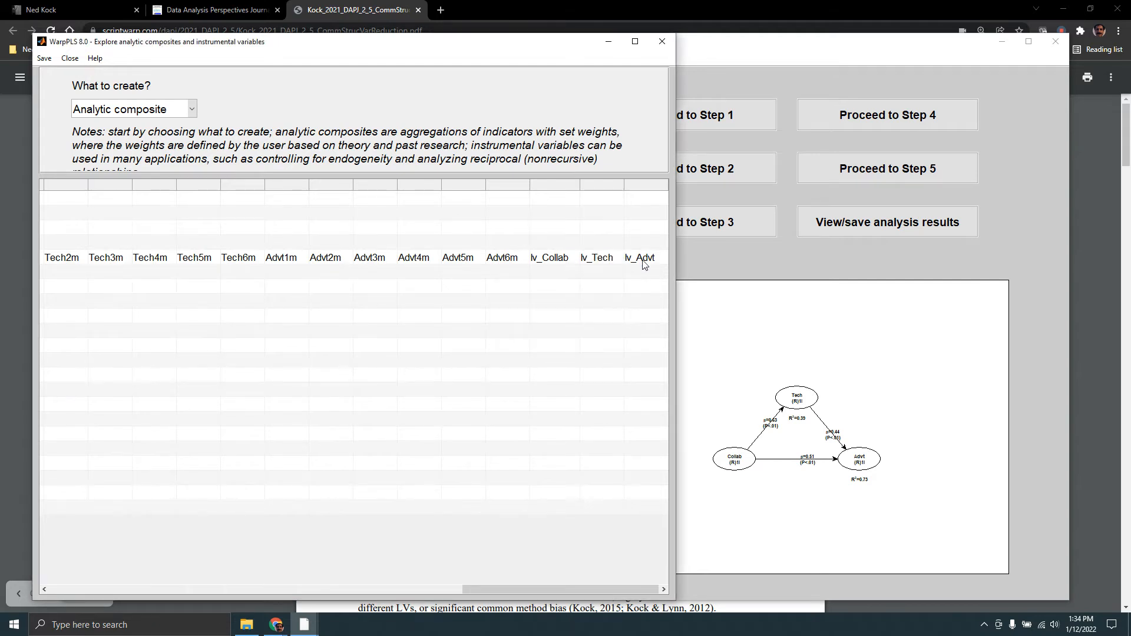
pyautogui.click(644, 265)
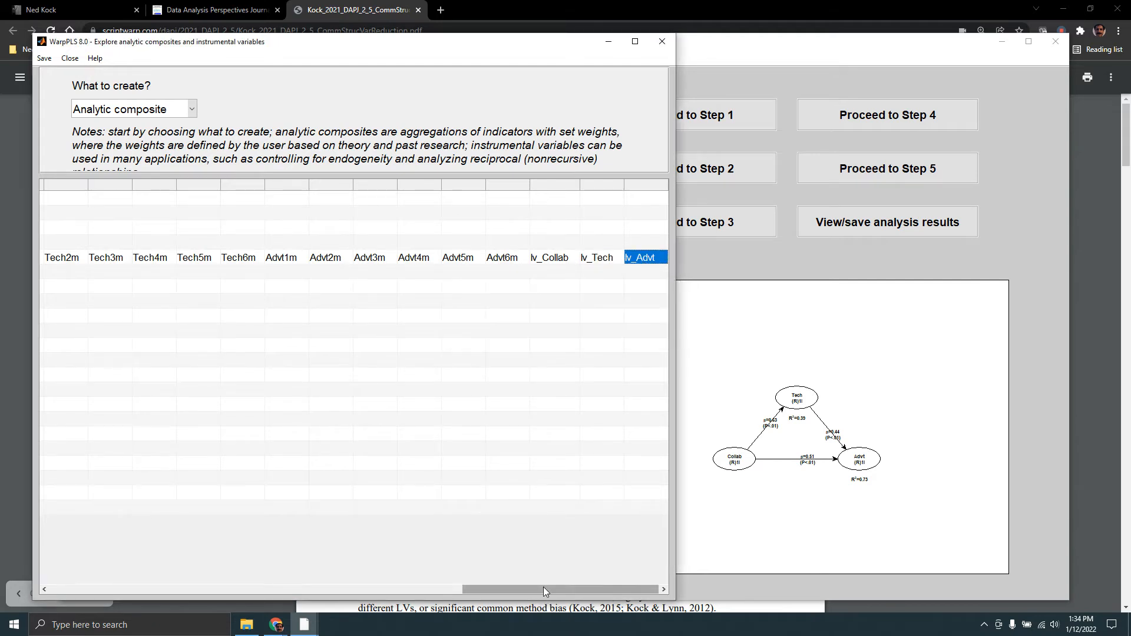
pyautogui.moveTo(543, 590); pyautogui.dragTo(63, 585)
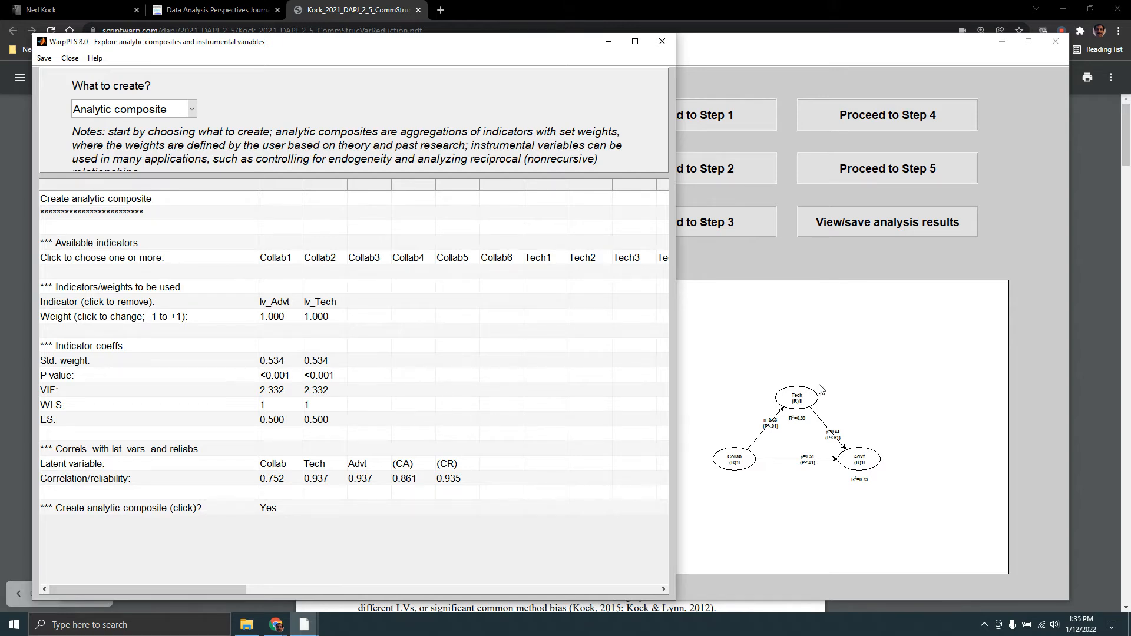
# - Add lv_Collab to the indicators used in the analytic composite
pyautogui.moveTo(214, 586); pyautogui.dragTo(700, 483)
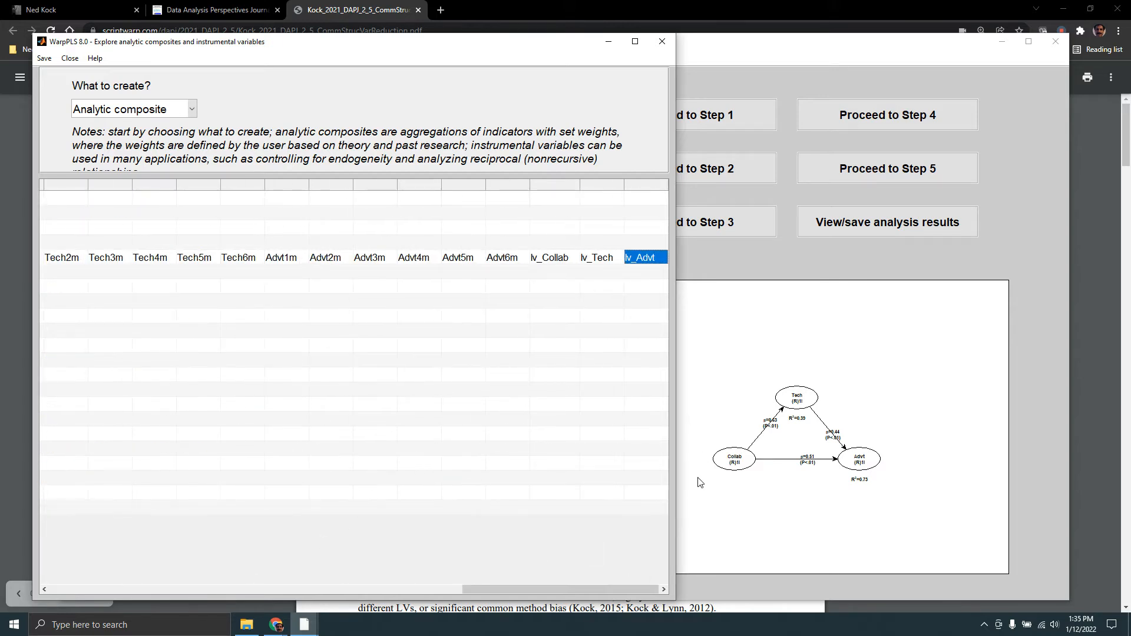
pyautogui.click(563, 259)
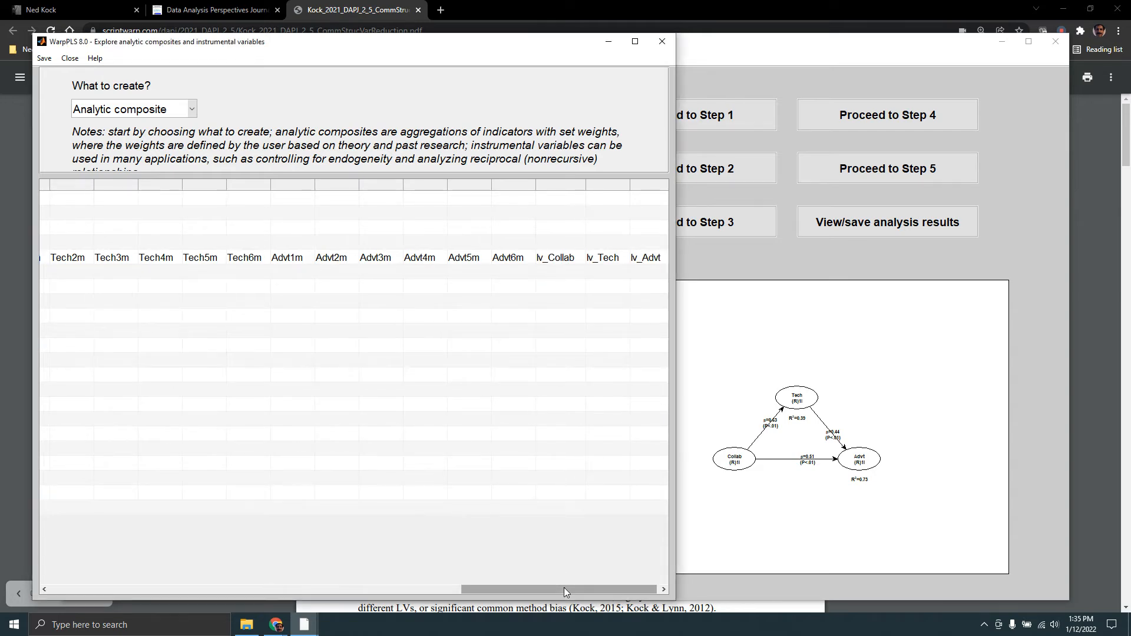
pyautogui.moveTo(564, 588); pyautogui.dragTo(104, 578)
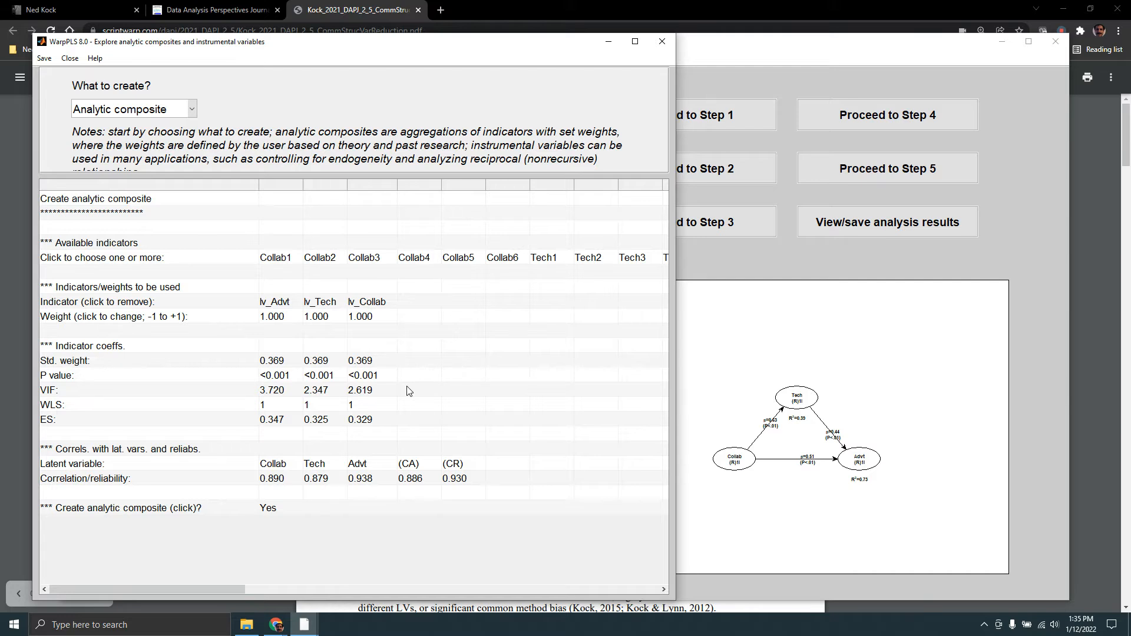
# - Open the weight of lv_Tech in the analytic composite for editing
pyautogui.click(323, 318)
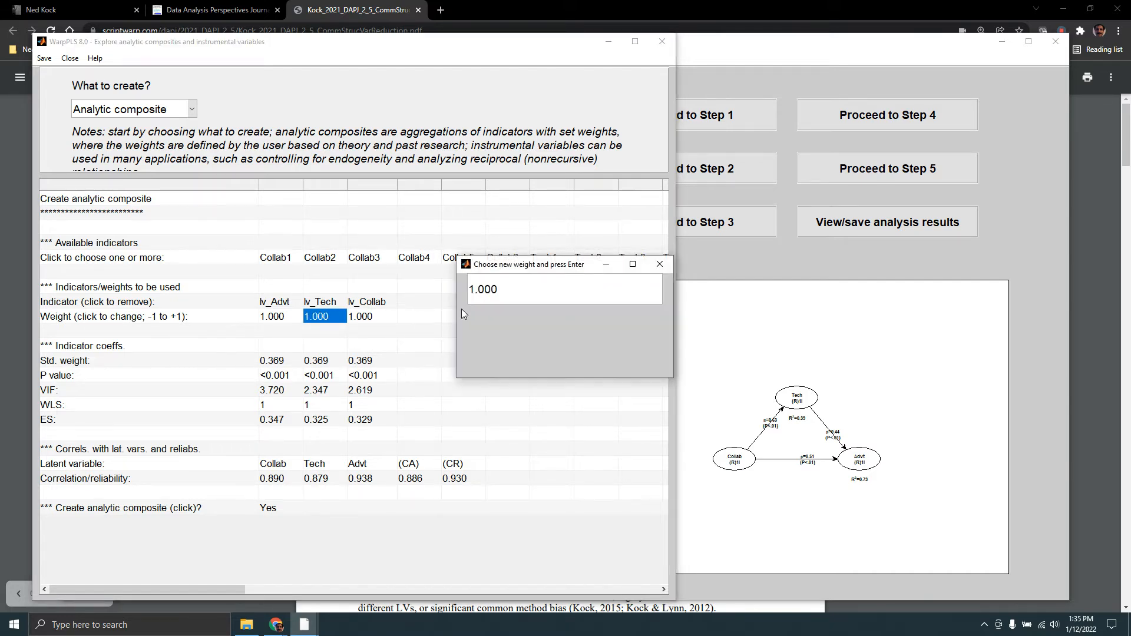
pyautogui.doubleClick(500, 298)
# - Launch Excel and create a blank workbook
pyautogui.click(159, 623)
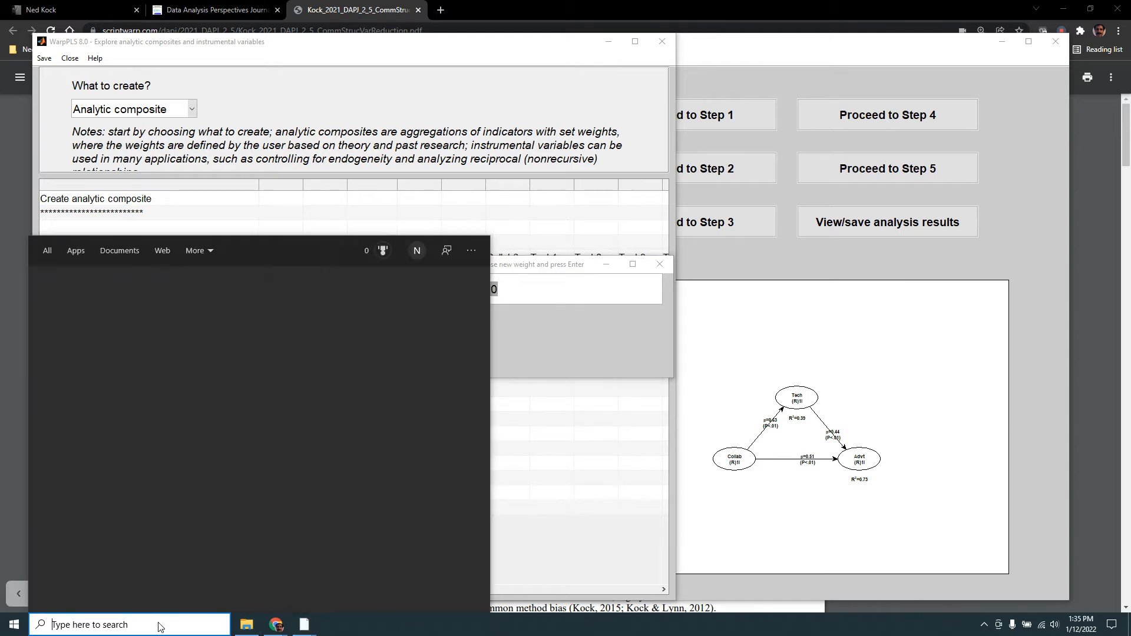
pyautogui.click(262, 318)
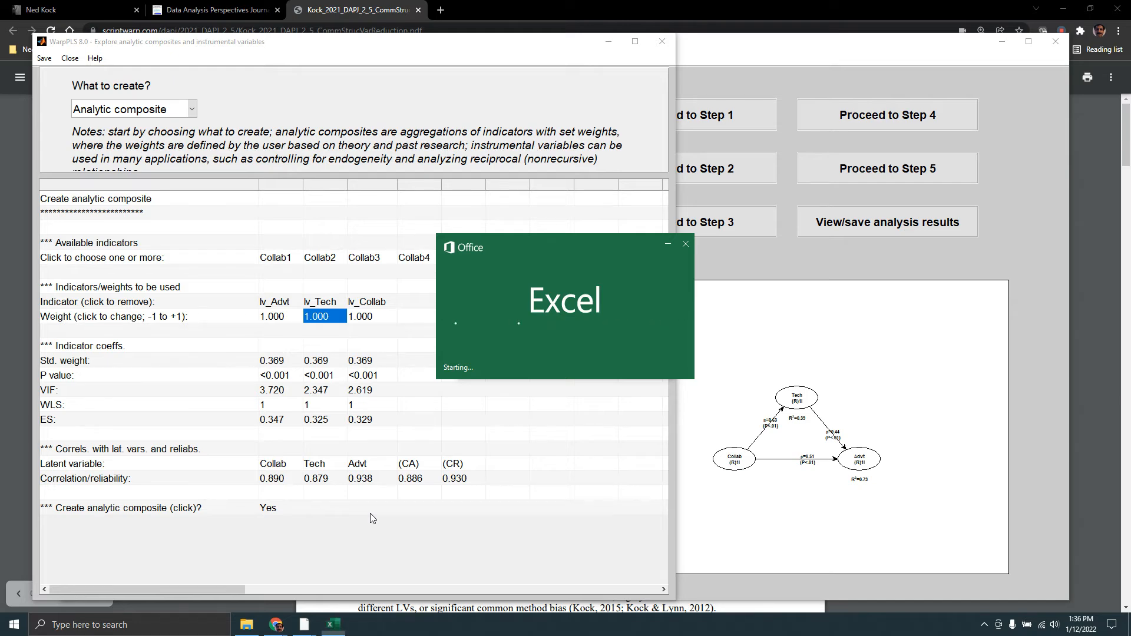
pyautogui.click(218, 197)
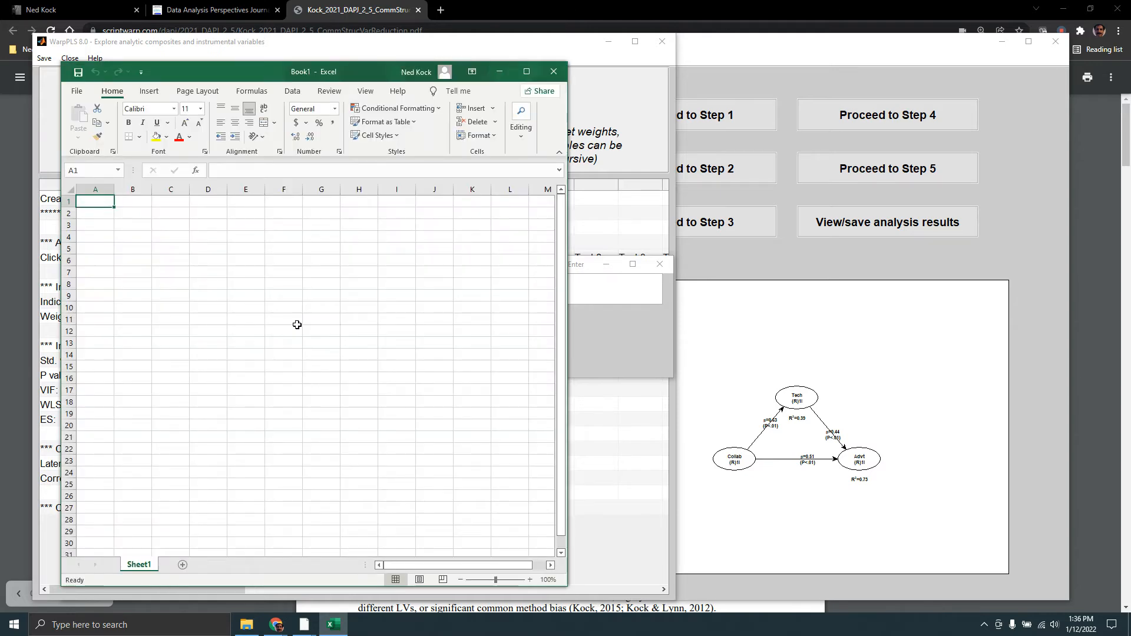
# - Enter the path coefficients of the links to Advt, 0.44 in cell A1 and 0.51 in cell B1
pyautogui.write('0.44')
pyautogui.press('Tab')
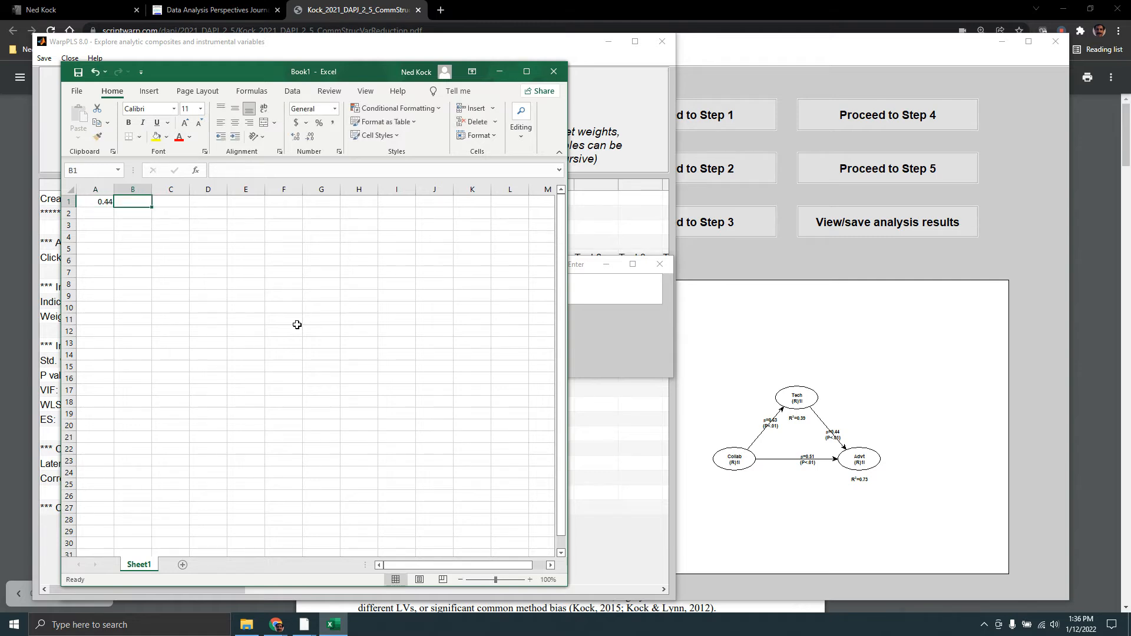
pyautogui.write('.51')
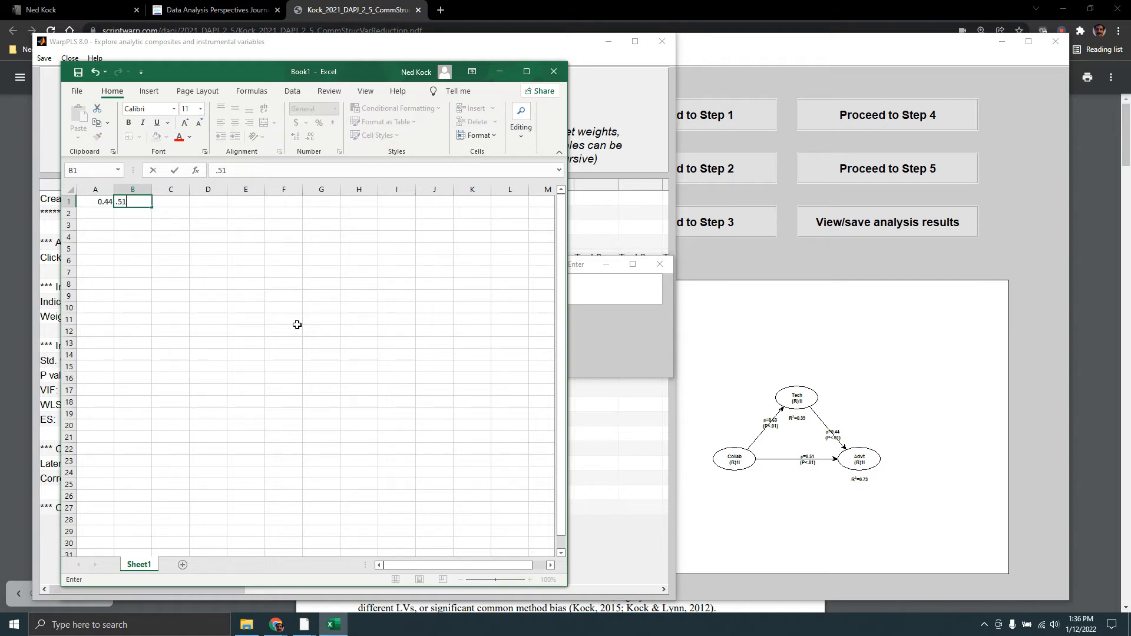
pyautogui.press('Return')
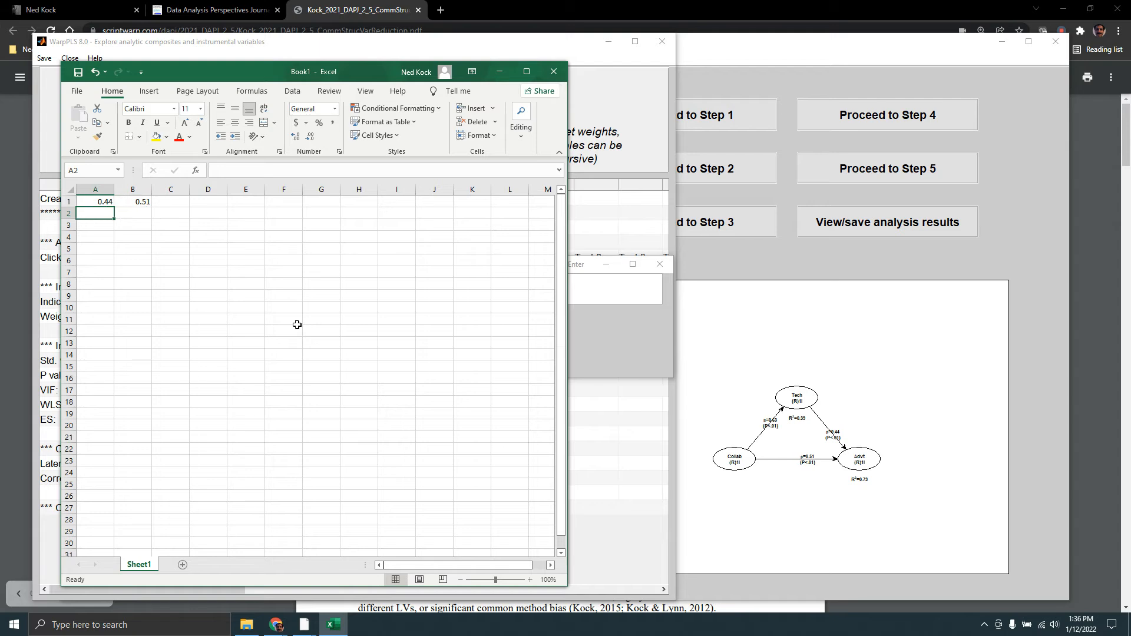
# - Calculate one fourth of each path coefficient with =A1/4 in cell A2 and the same formula copied to B2
pyautogui.write('=')
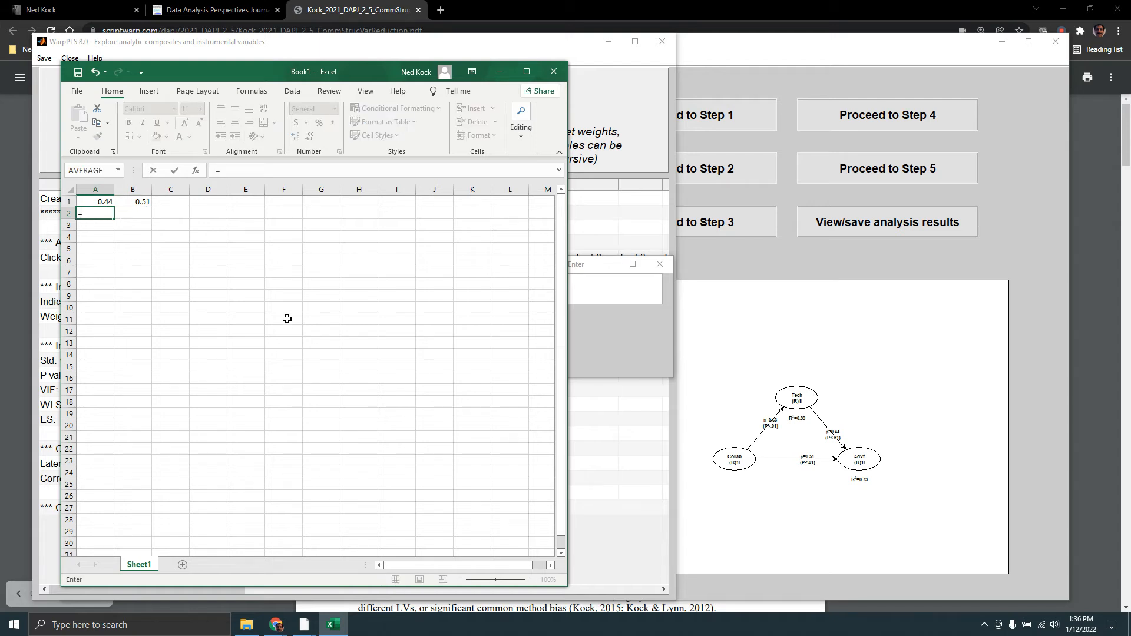
pyautogui.click(101, 200)
pyautogui.write('/4')
pyautogui.press('Return')
pyautogui.press('Up')
pyautogui.press('Right')
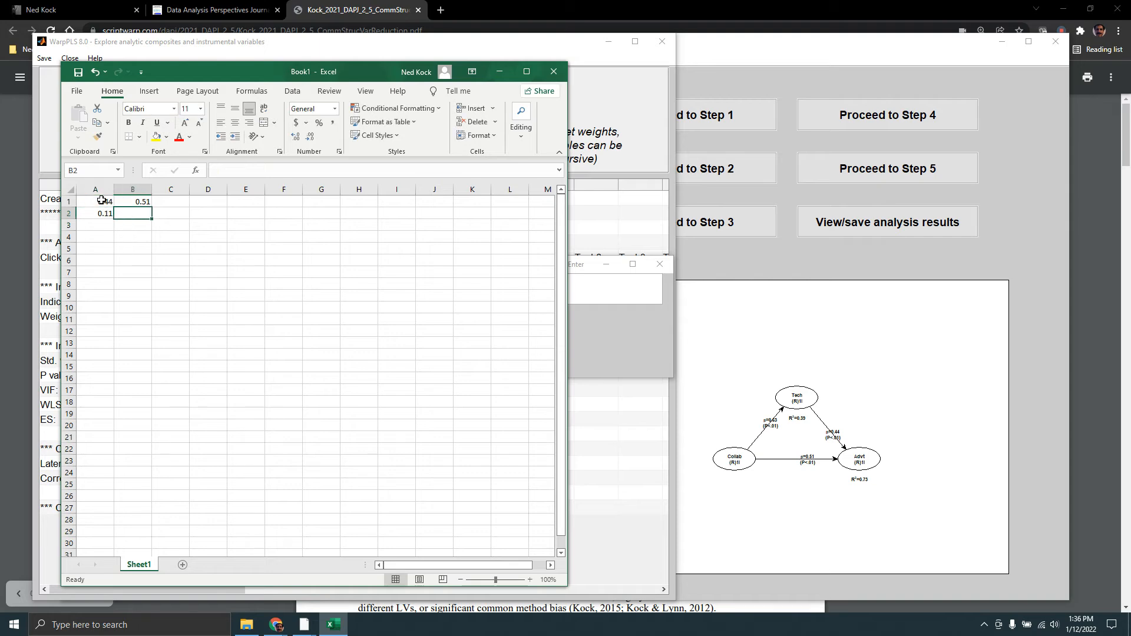
pyautogui.press('Left')
pyautogui.hotkey('ctrl', 'c')
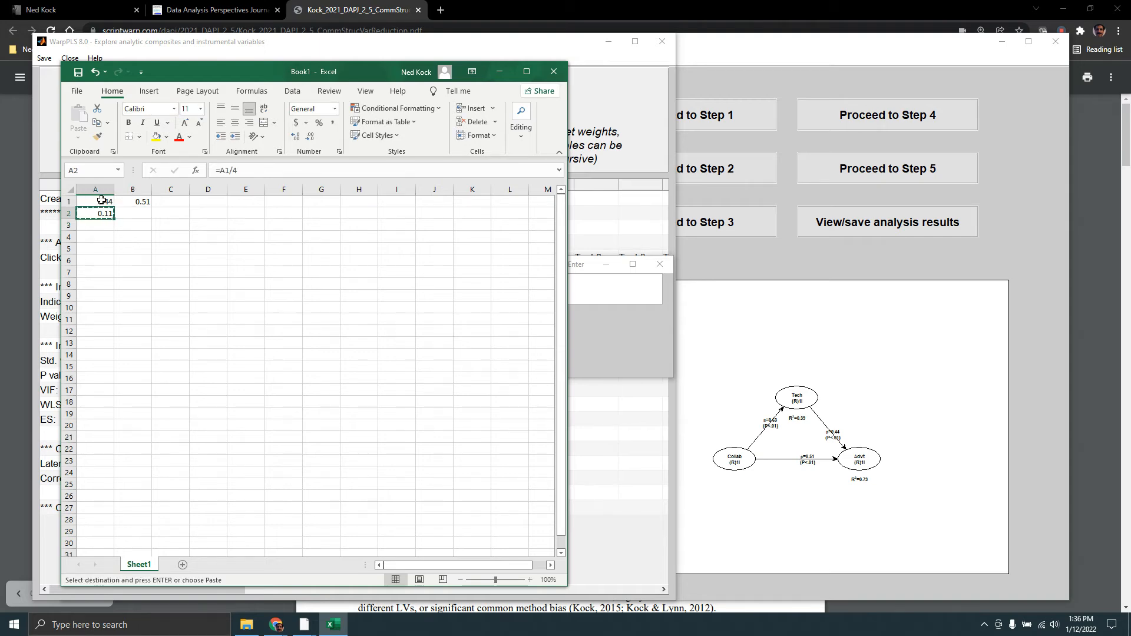
pyautogui.press('Right')
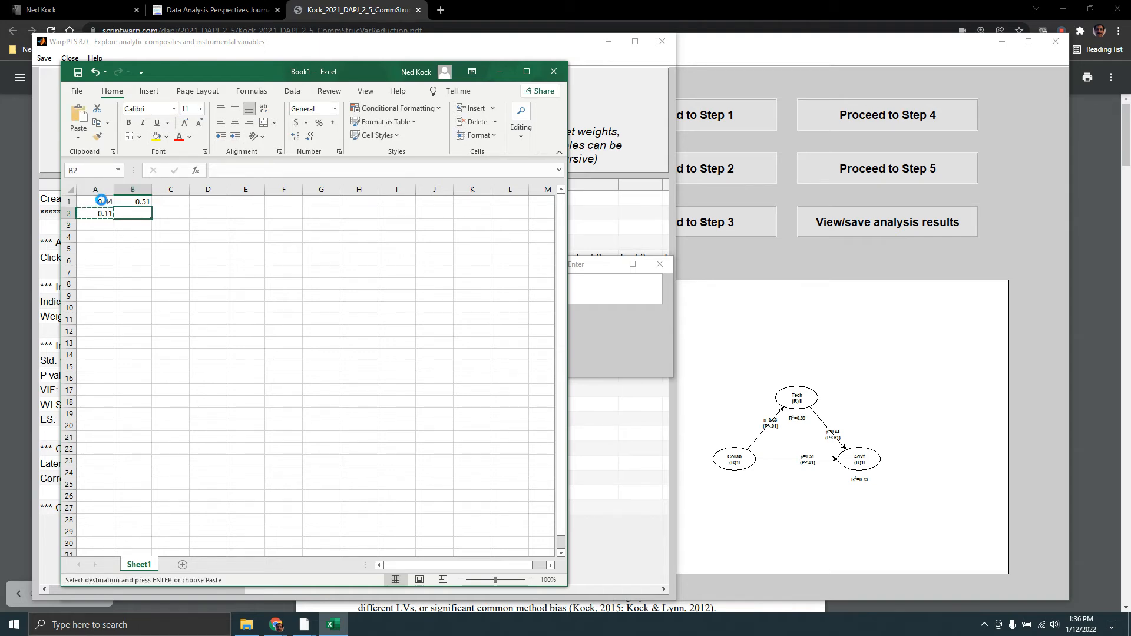
pyautogui.hotkey('ctrl', 'v')
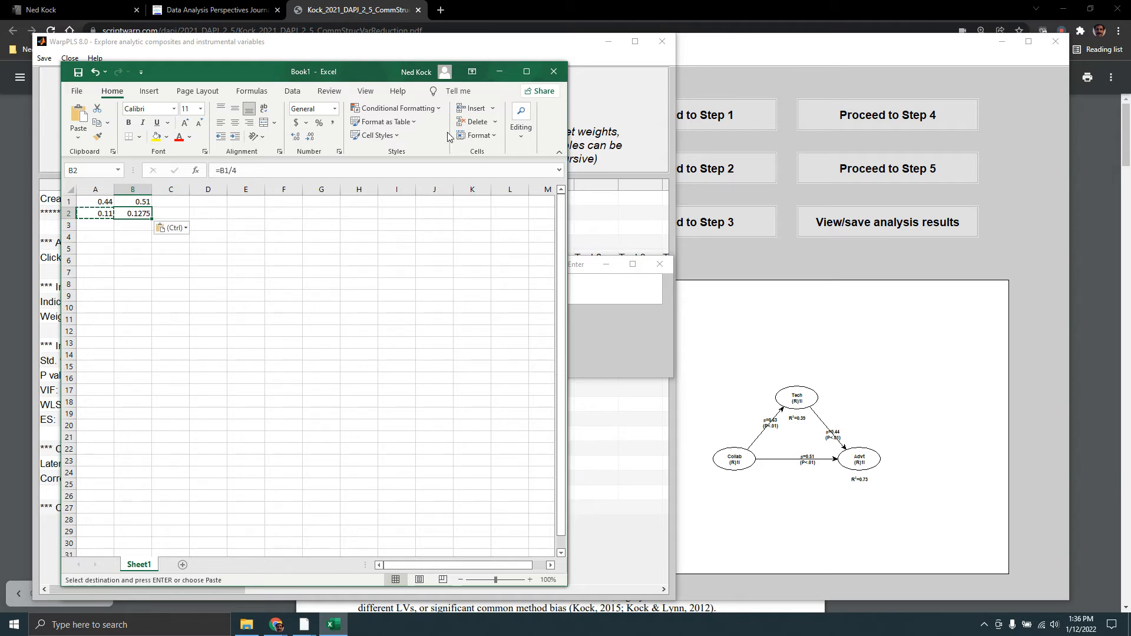
# - Move the Excel window aside and set the weight of lv_Tech in the WarpPLS analytic composite to -.11
pyautogui.moveTo(343, 80); pyautogui.dragTo(835, 79)
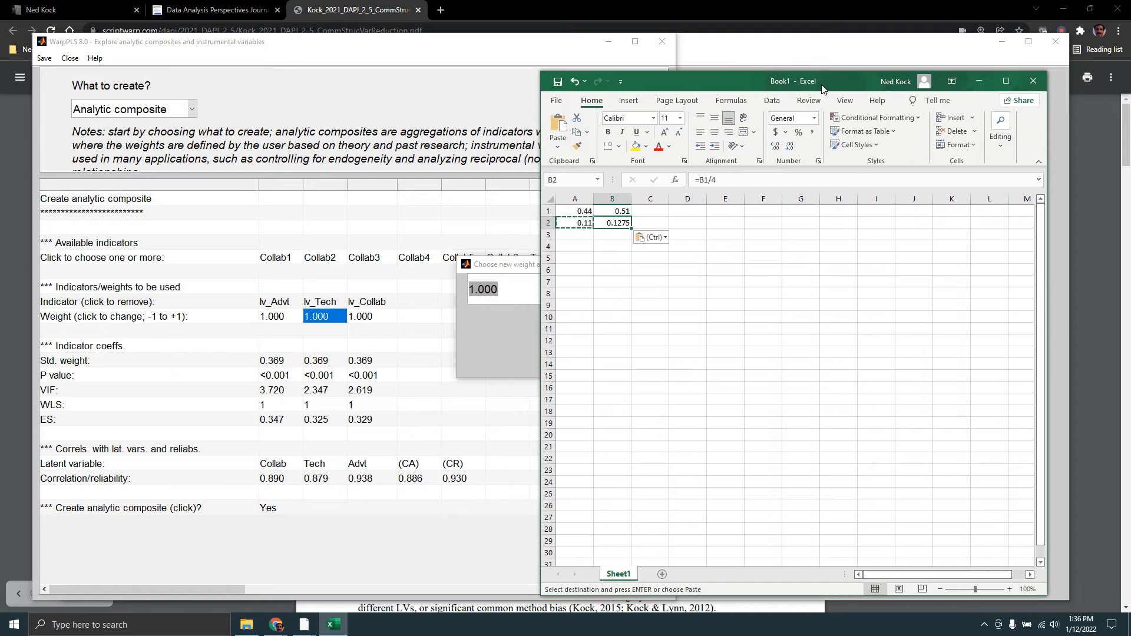
pyautogui.click(513, 285)
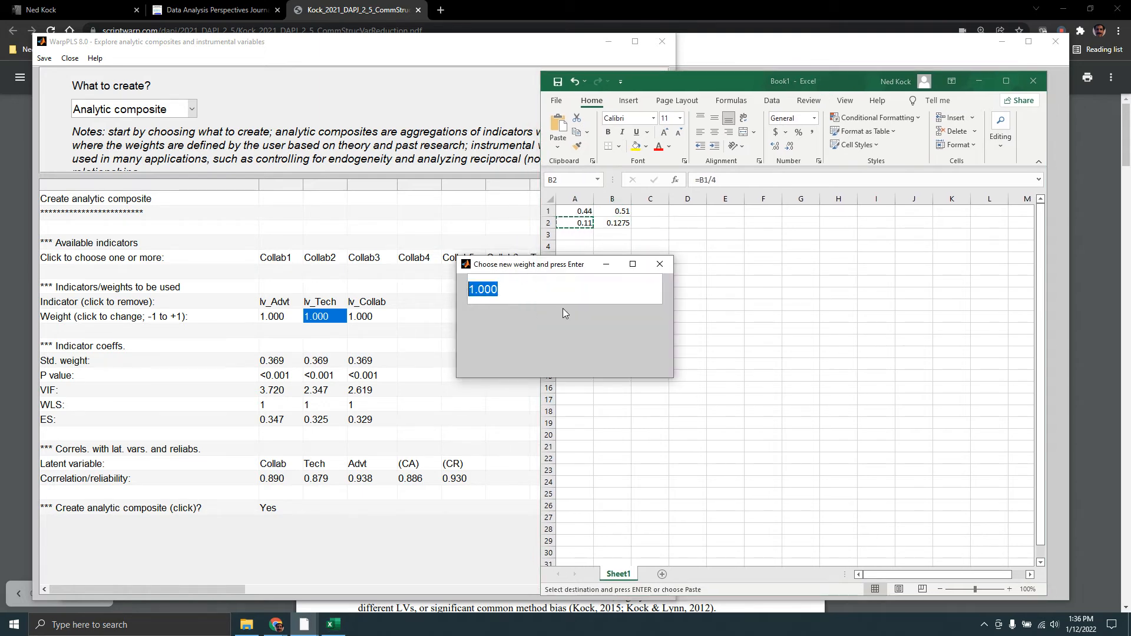
pyautogui.write('-.11')
pyautogui.press('Return')
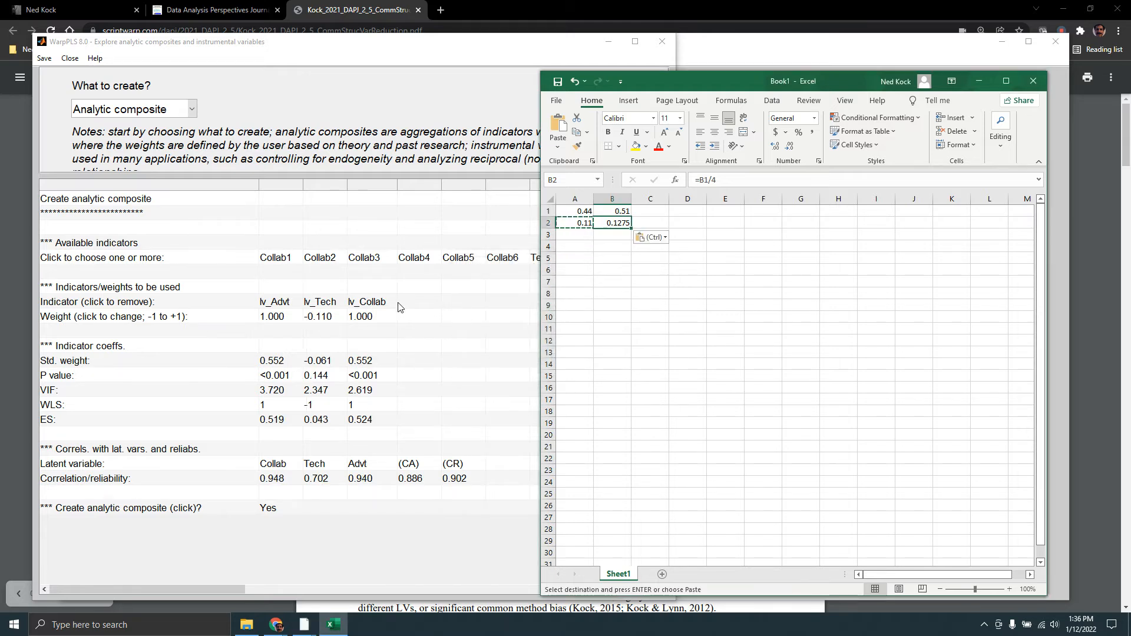
# - Set the weight of lv_Collab in the analytic composite to -.13, consulting the quotient in the Excel sheet
pyautogui.click(384, 319)
pyautogui.click(383, 318)
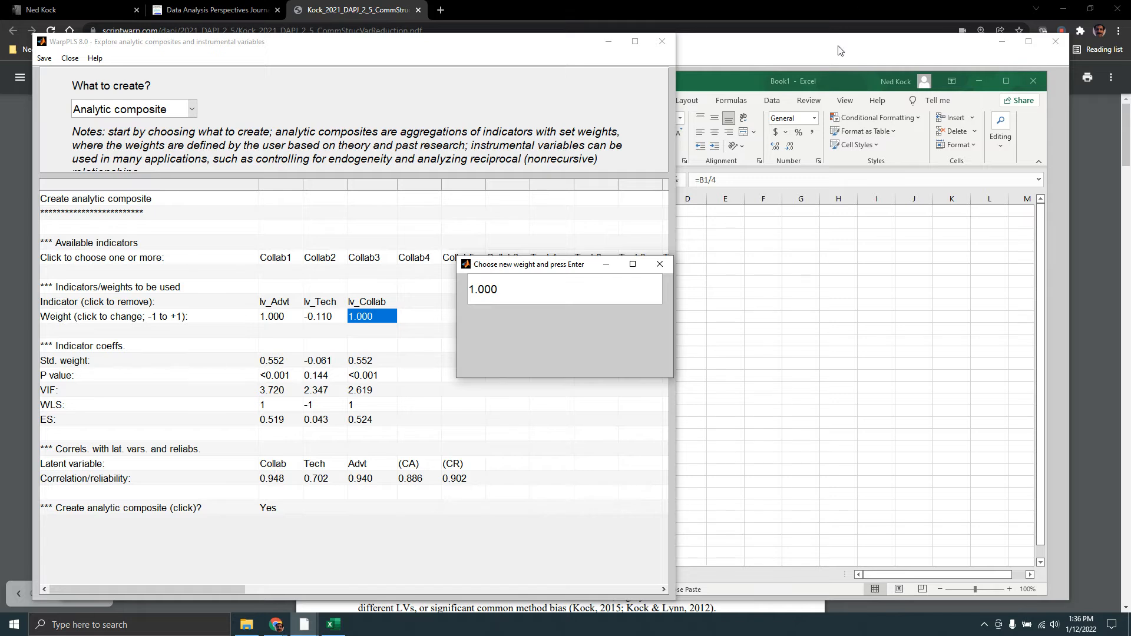
pyautogui.click(848, 79)
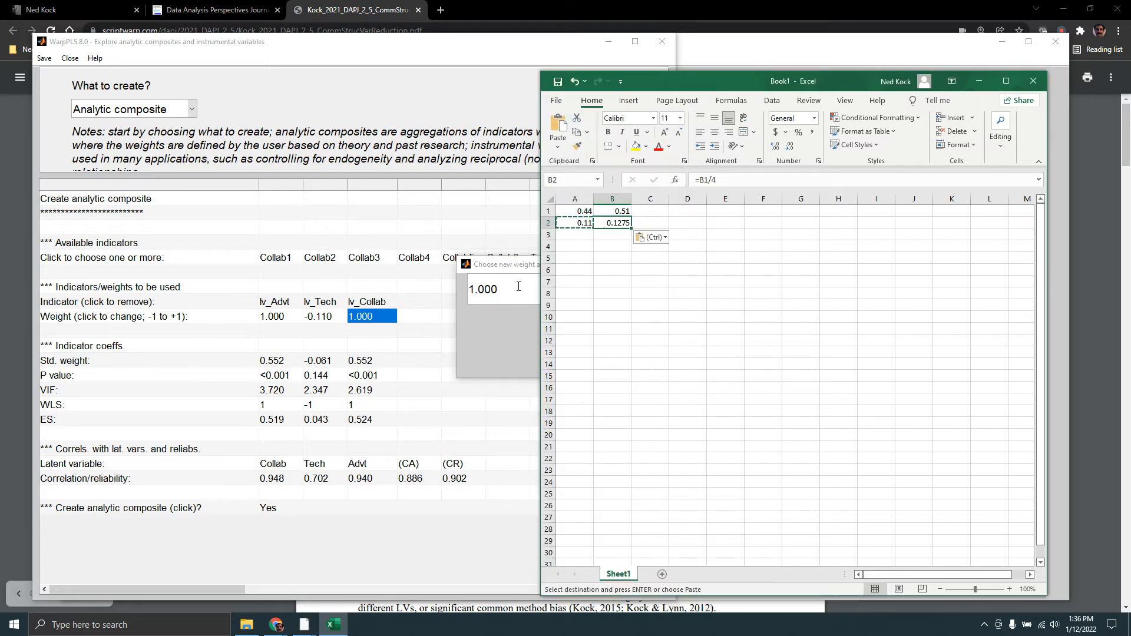
pyautogui.click(449, 295)
pyautogui.write('-')
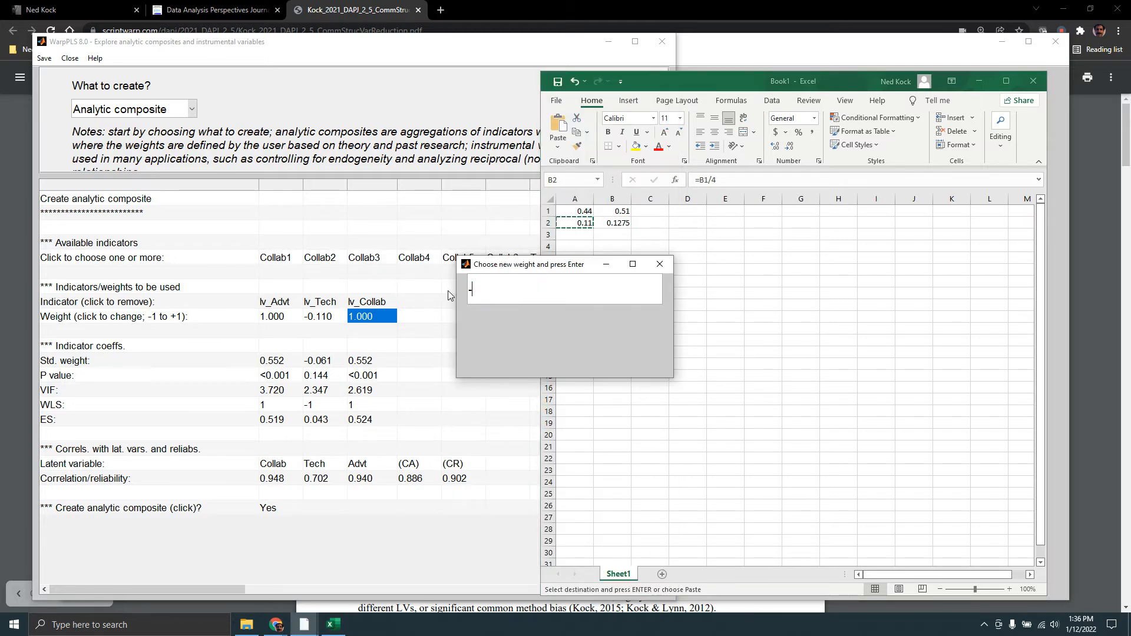
pyautogui.write('.12')
pyautogui.press('BackSpace')
pyautogui.write('3')
pyautogui.press('Return')
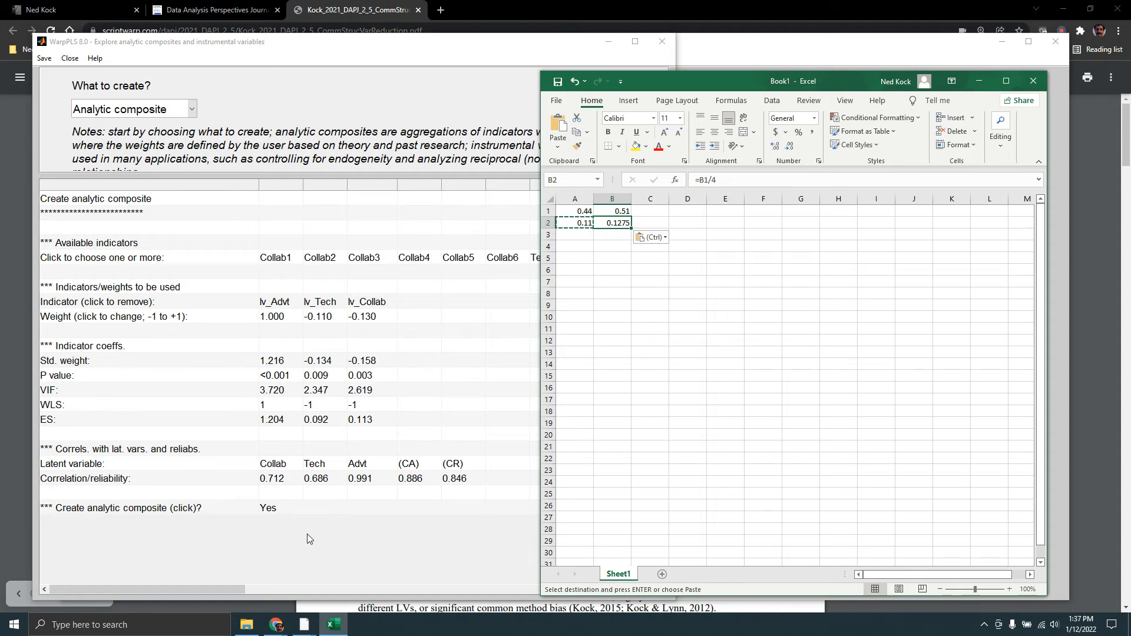
# - Create the analytic composite from the weighted indicators under the name ac_Advt
pyautogui.click(277, 510)
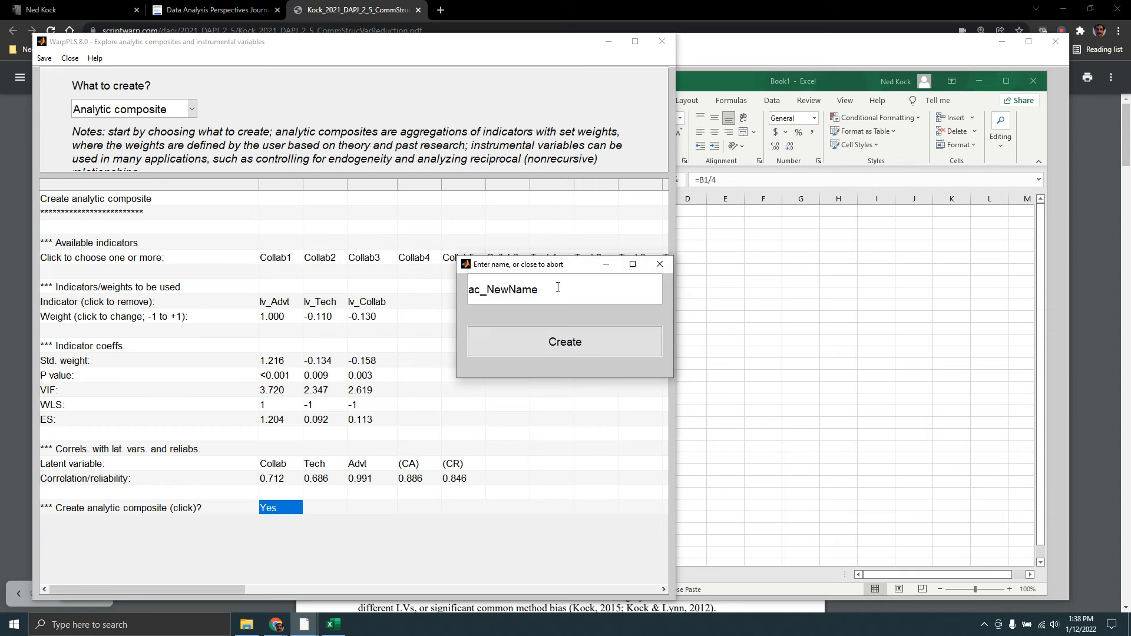
pyautogui.press('BackSpace')
pyautogui.press('BackSpace')
pyautogui.press('BackSpace')
pyautogui.press('BackSpace')
pyautogui.press('BackSpace')
pyautogui.press('BackSpace')
pyautogui.press('BackSpace')
pyautogui.write('Advt')
pyautogui.click(572, 347)
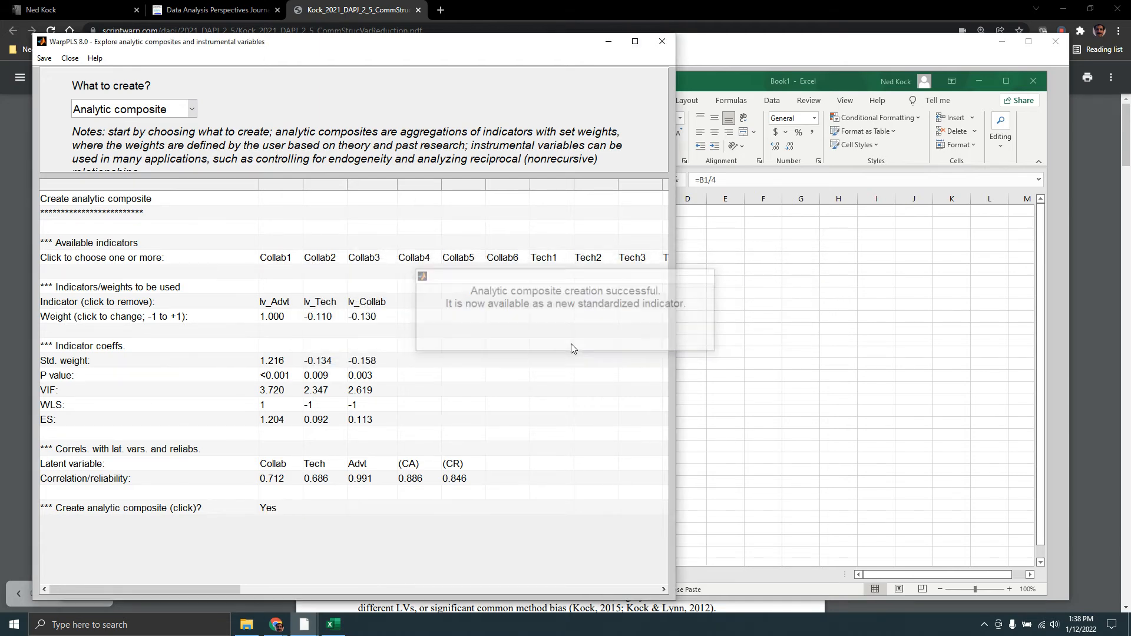
# - Close the analytic composite window and open the SEM model for editing through Step 4 of the project
pyautogui.moveTo(310, 628)
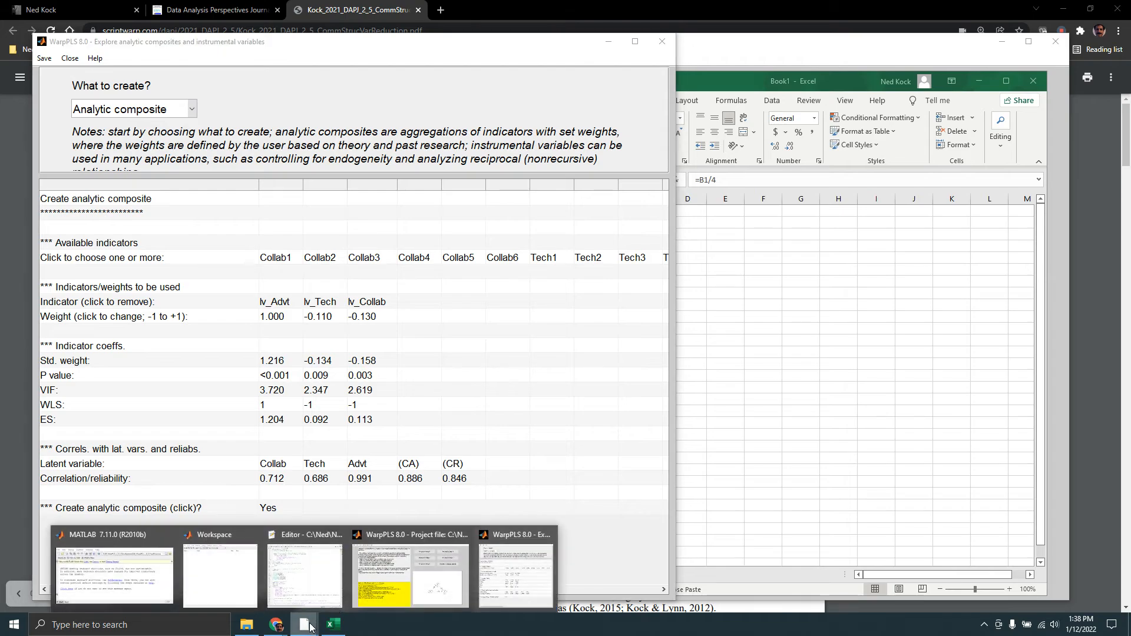
pyautogui.moveTo(440, 567)
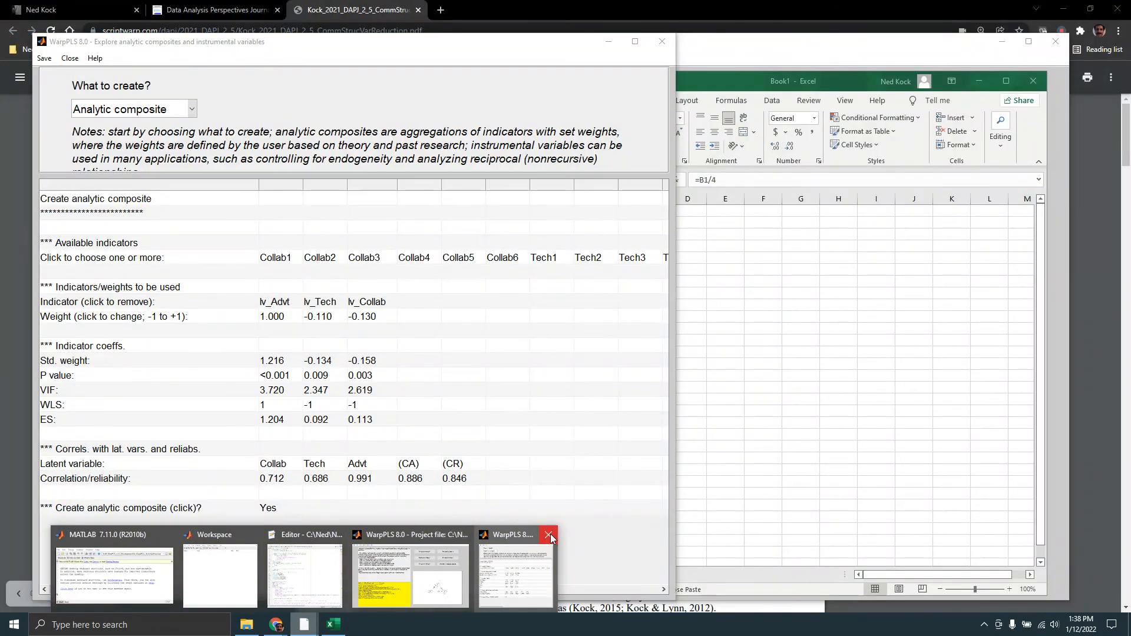
pyautogui.click(549, 535)
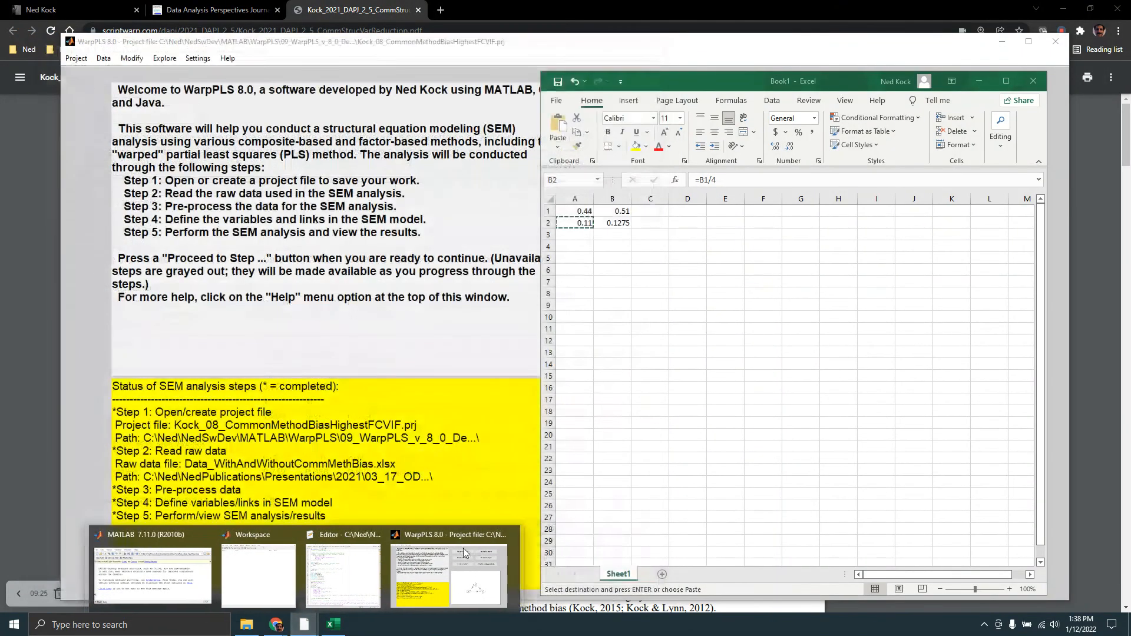
pyautogui.click(453, 559)
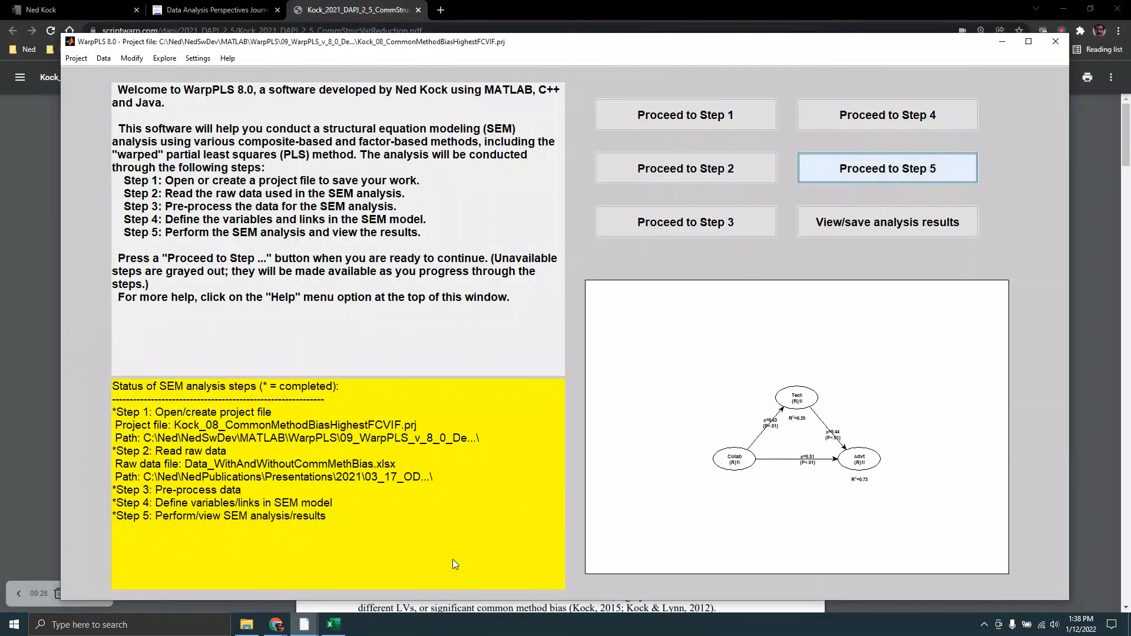
pyautogui.click(876, 117)
pyautogui.click(762, 236)
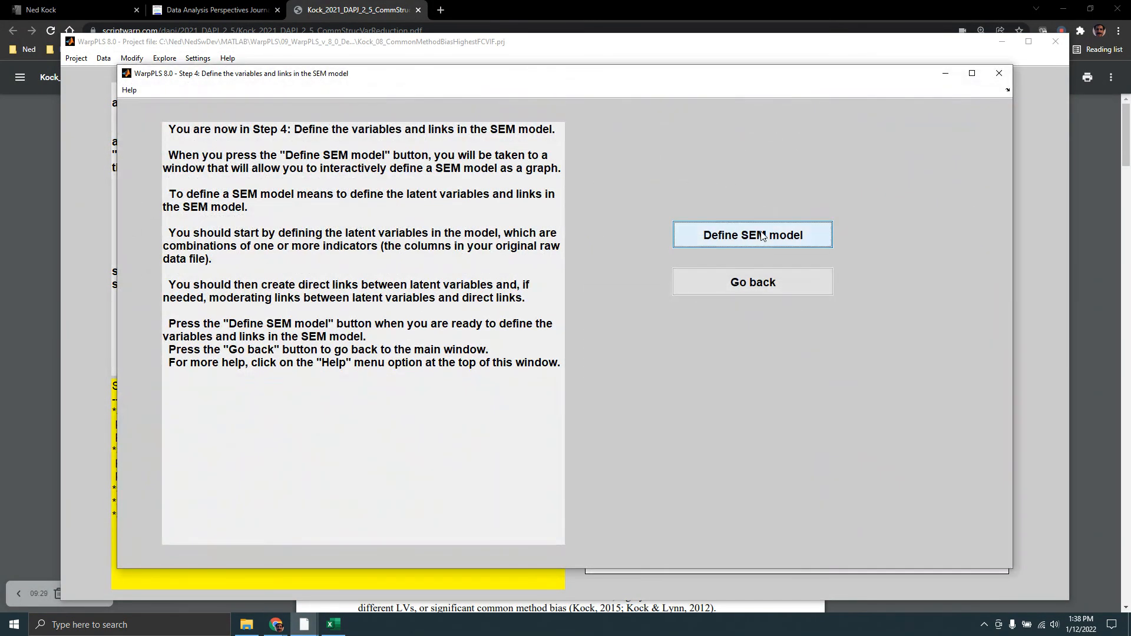
# - Edit the latent variable Advt to use ac_Advt in place of its current indicator, and save it
pyautogui.click(279, 124)
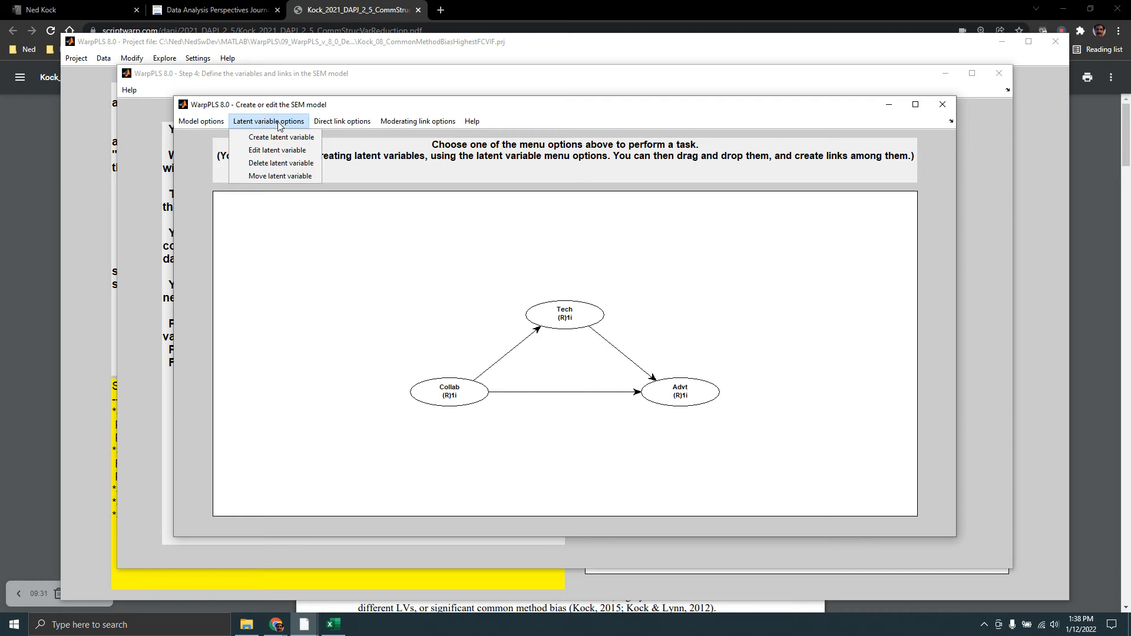
pyautogui.click(278, 154)
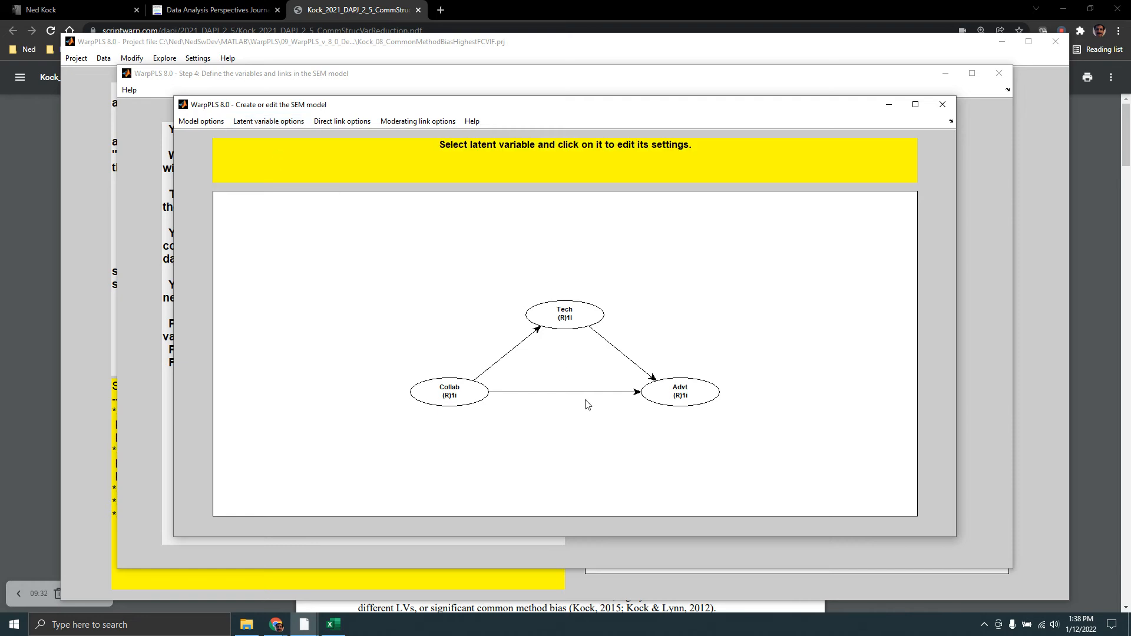
pyautogui.click(688, 396)
pyautogui.click(335, 379)
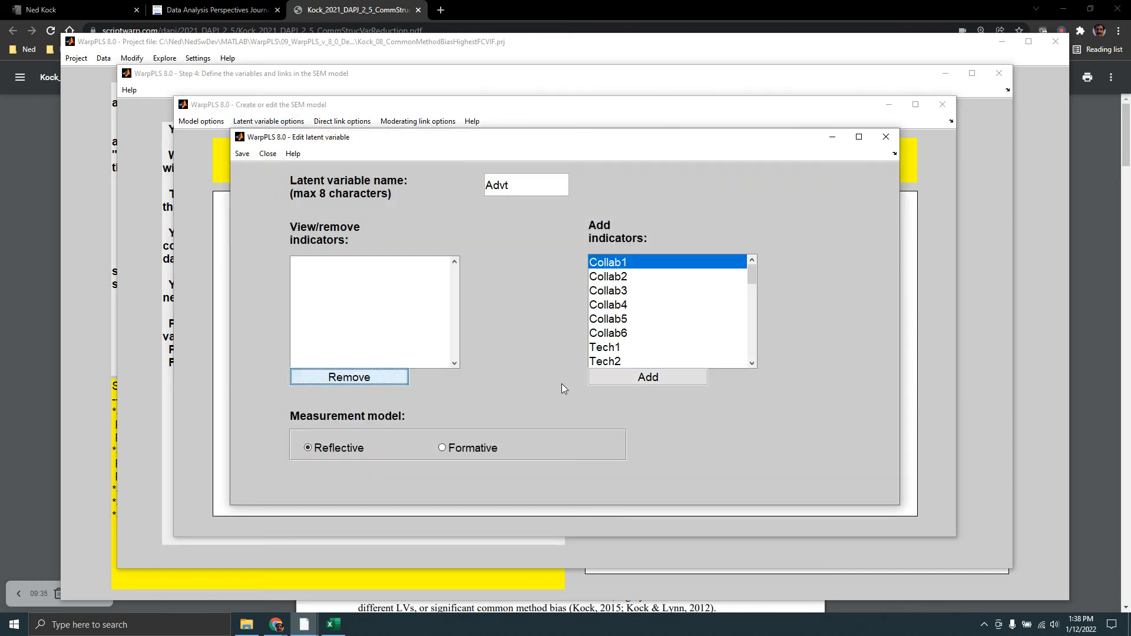
pyautogui.moveTo(752, 275); pyautogui.dragTo(752, 354)
pyautogui.click(626, 364)
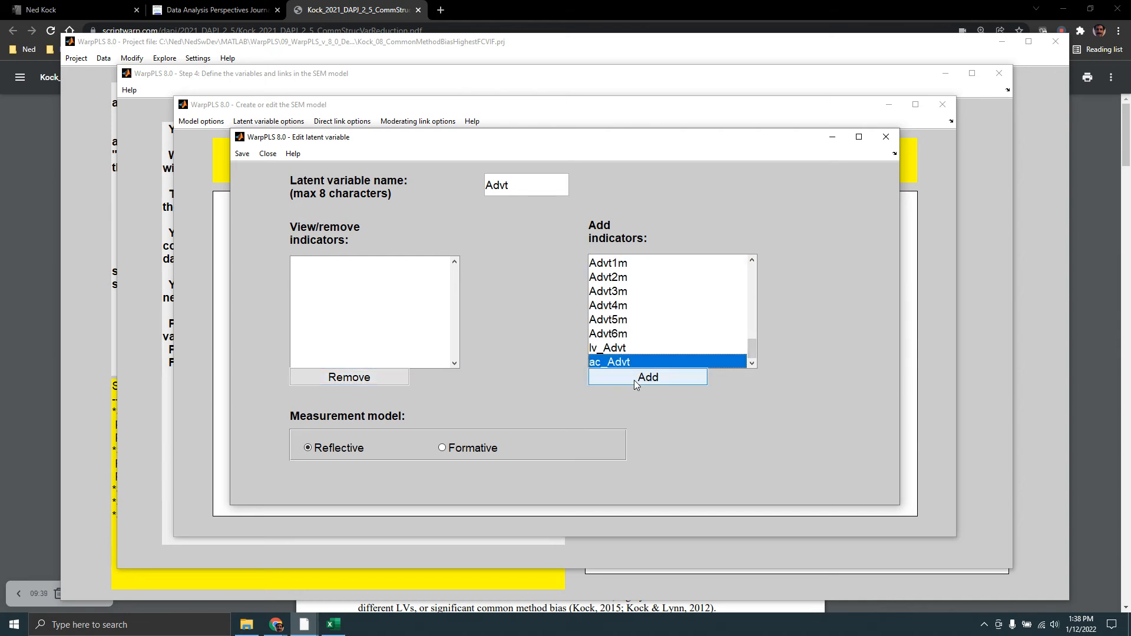
pyautogui.click(635, 380)
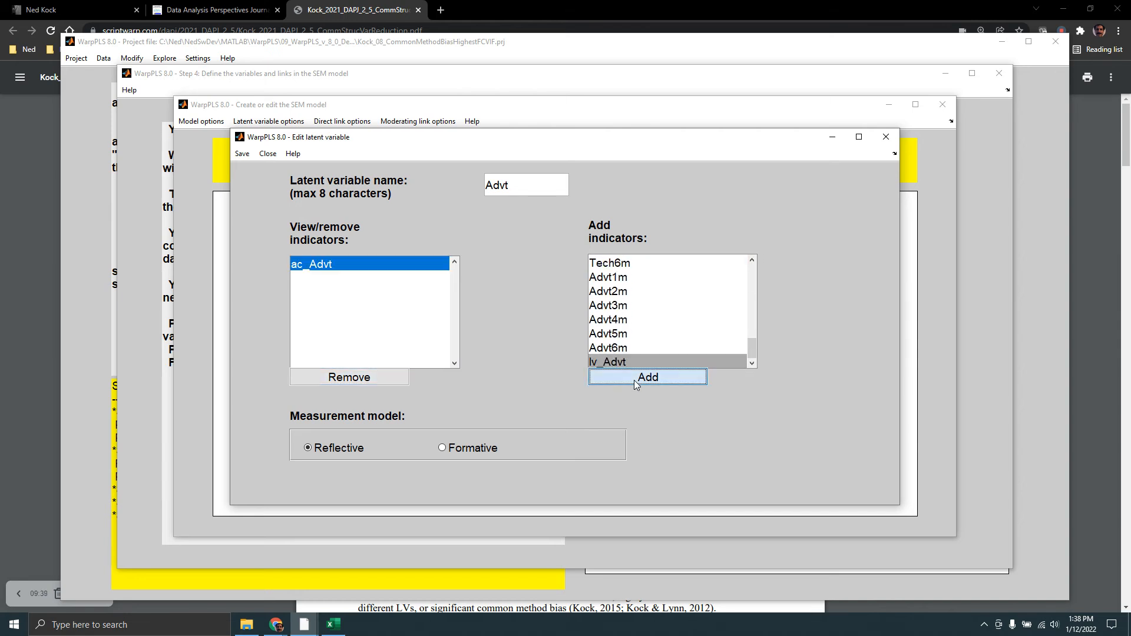
pyautogui.click(242, 154)
pyautogui.click(249, 168)
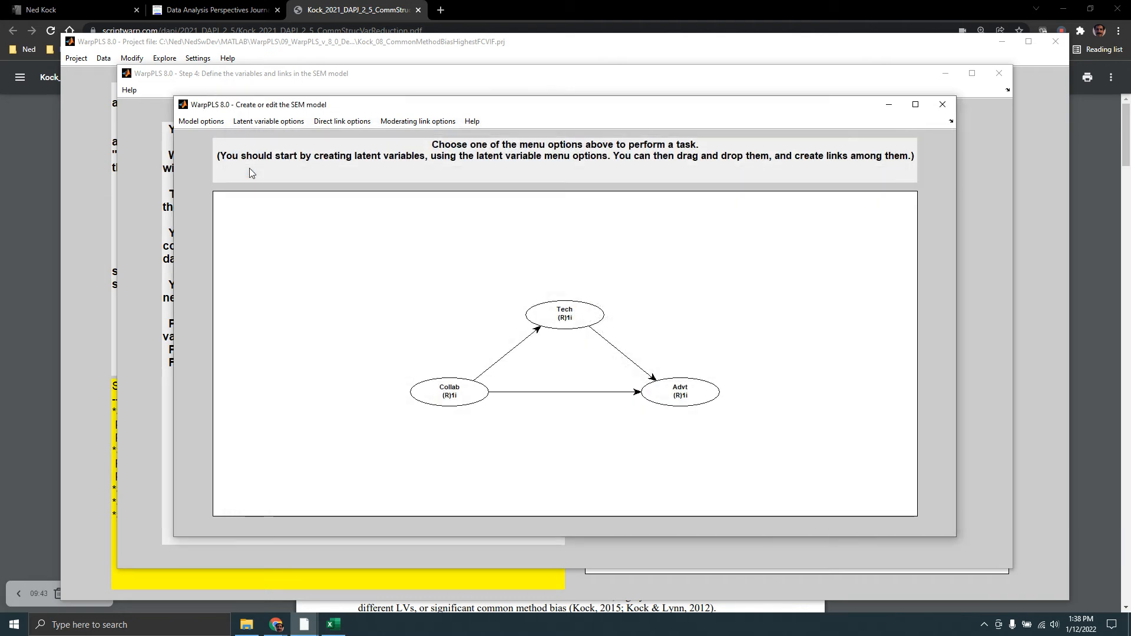
# - Save the edited SEM model and perform the SEM analysis in Step 5
pyautogui.click(201, 121)
pyautogui.click(217, 138)
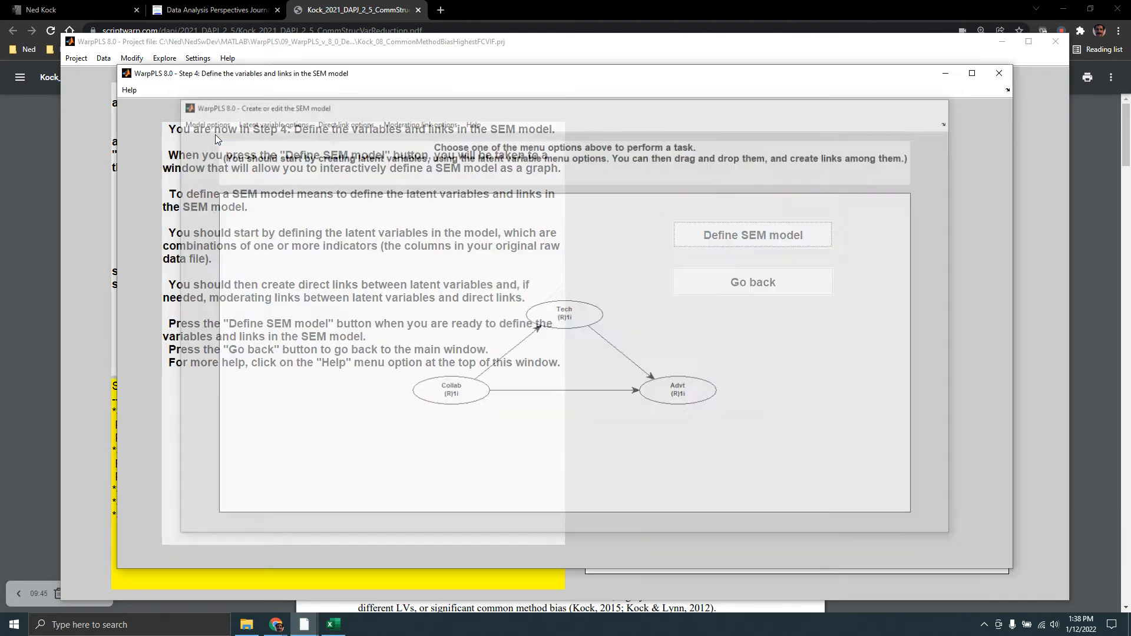
pyautogui.click(487, 276)
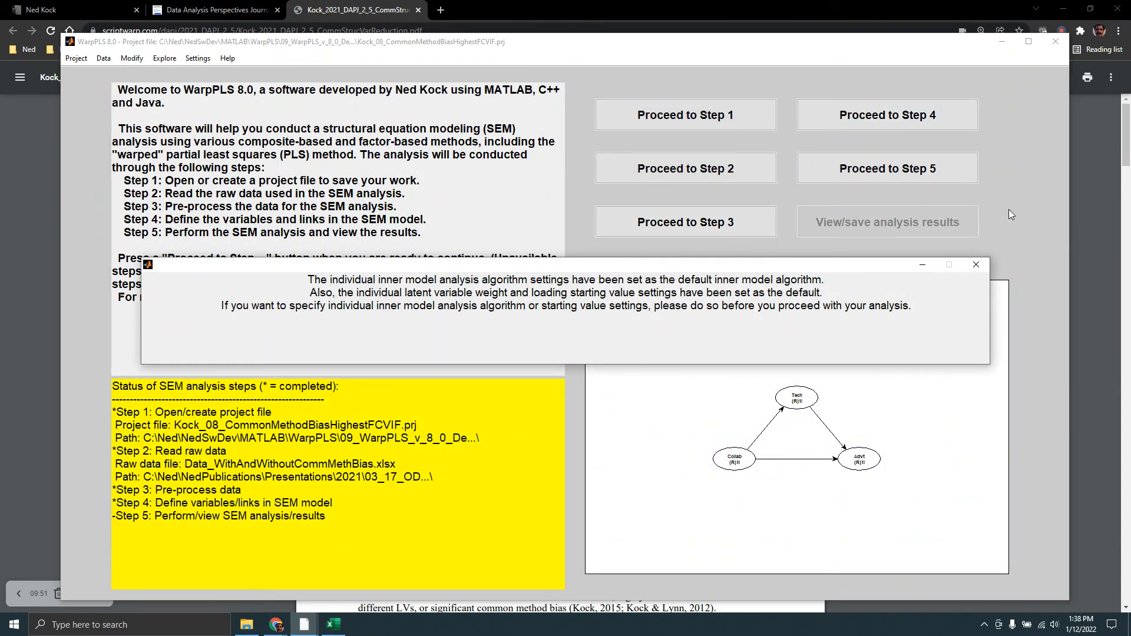
pyautogui.click(932, 174)
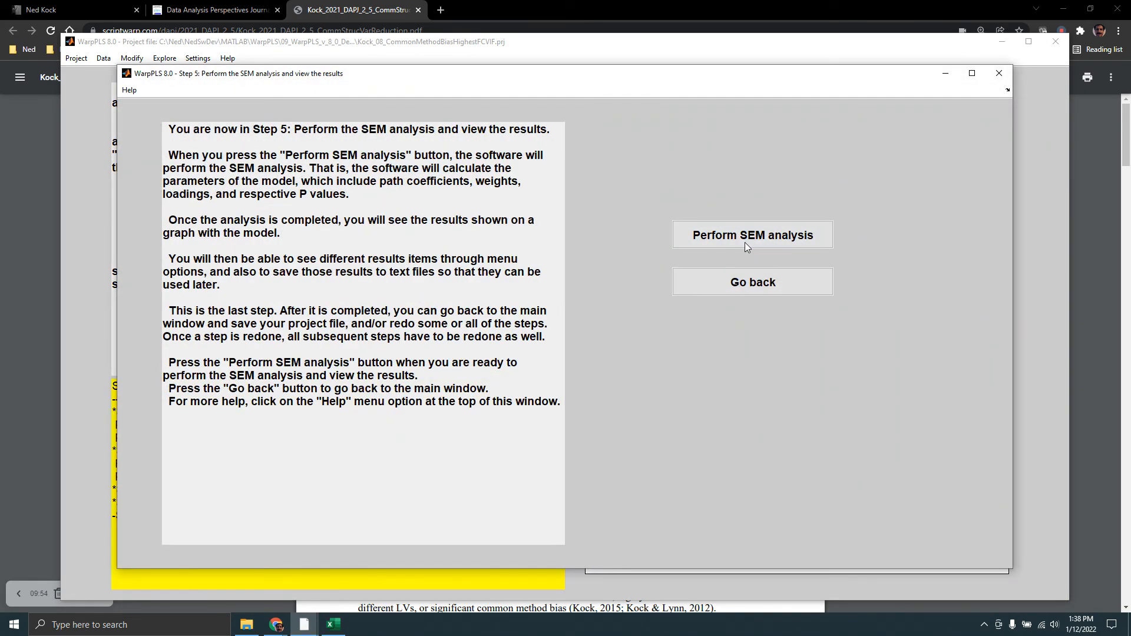
pyautogui.click(745, 240)
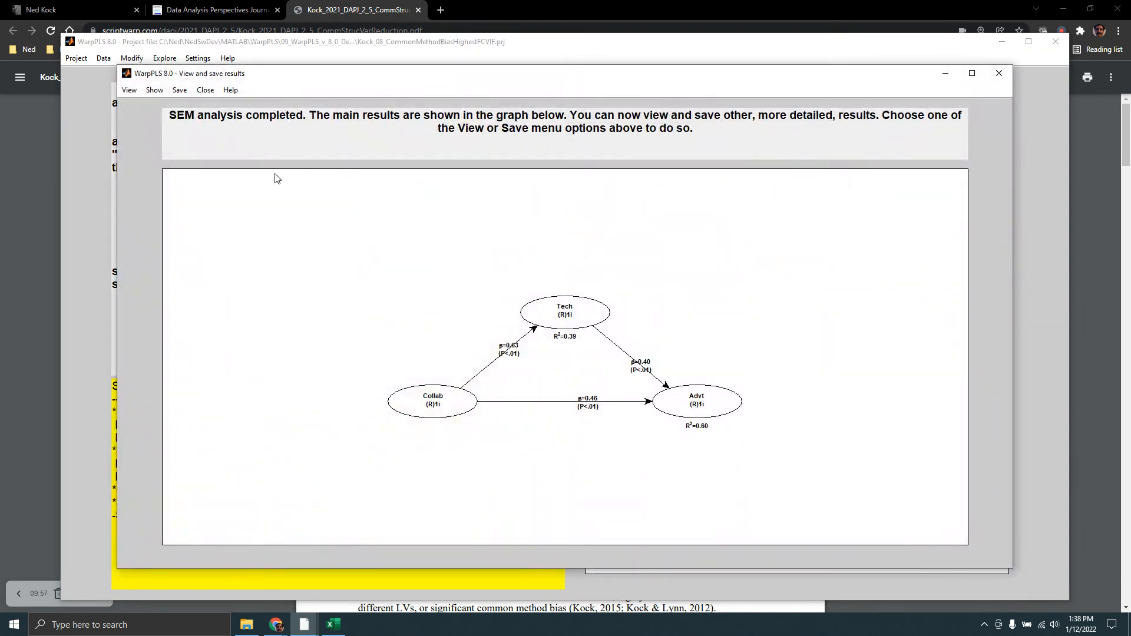
# - View the latent variable coefficients and check the full collinearity VIF of Advt
pyautogui.click(130, 90)
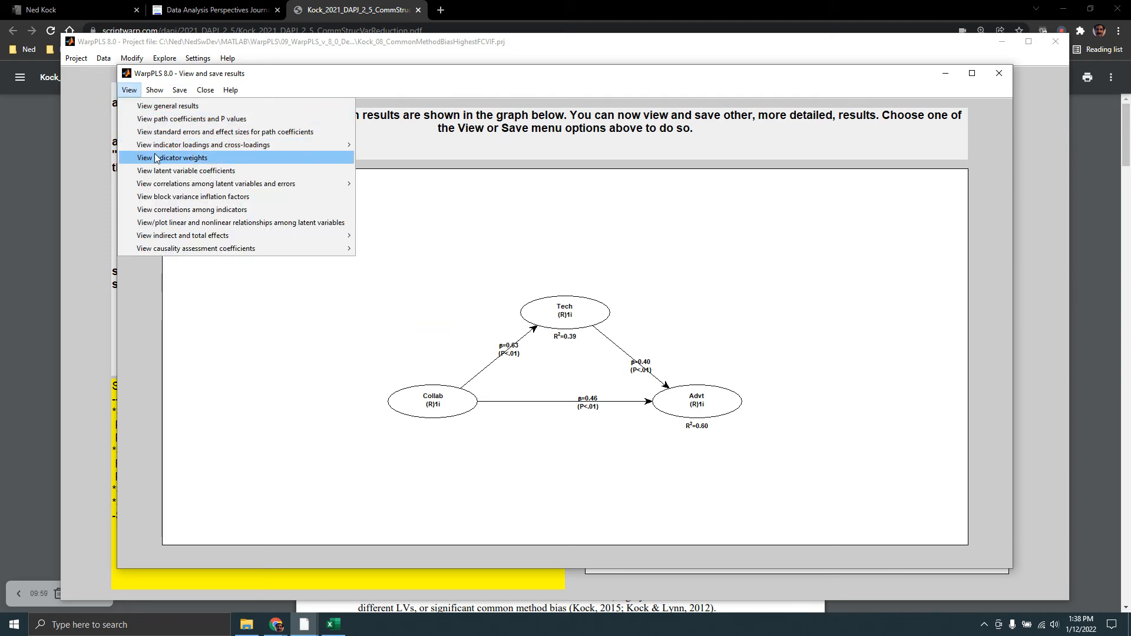
pyautogui.click(166, 171)
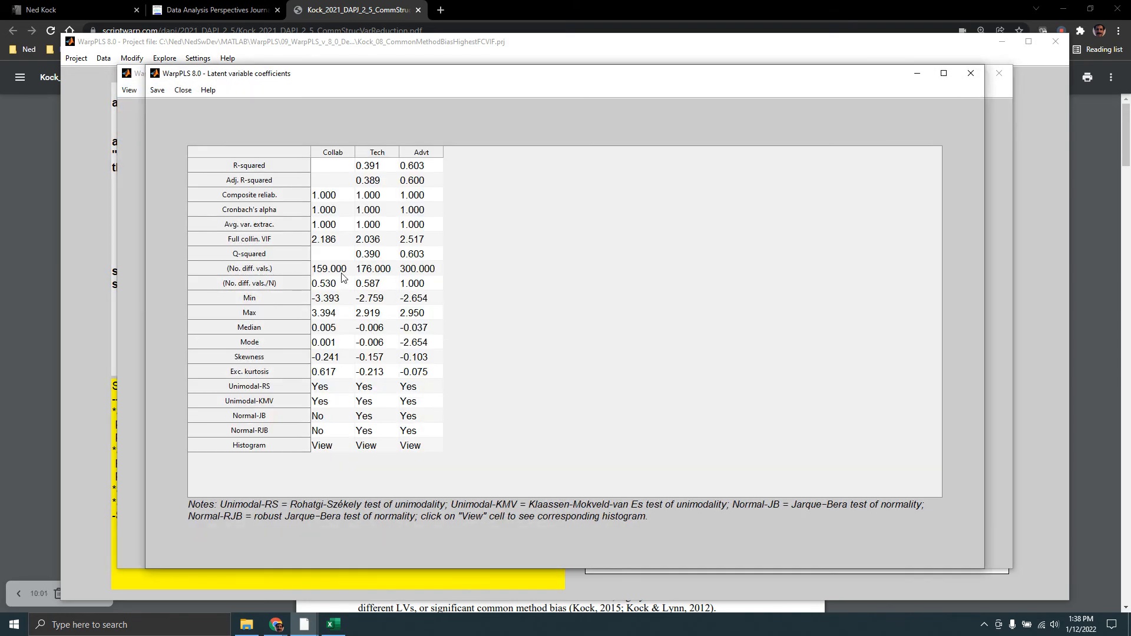
pyautogui.click(420, 240)
# - Bring up the common structural variation reduction article in the browser and return to the WarpPLS SEM results graph
pyautogui.click(368, 10)
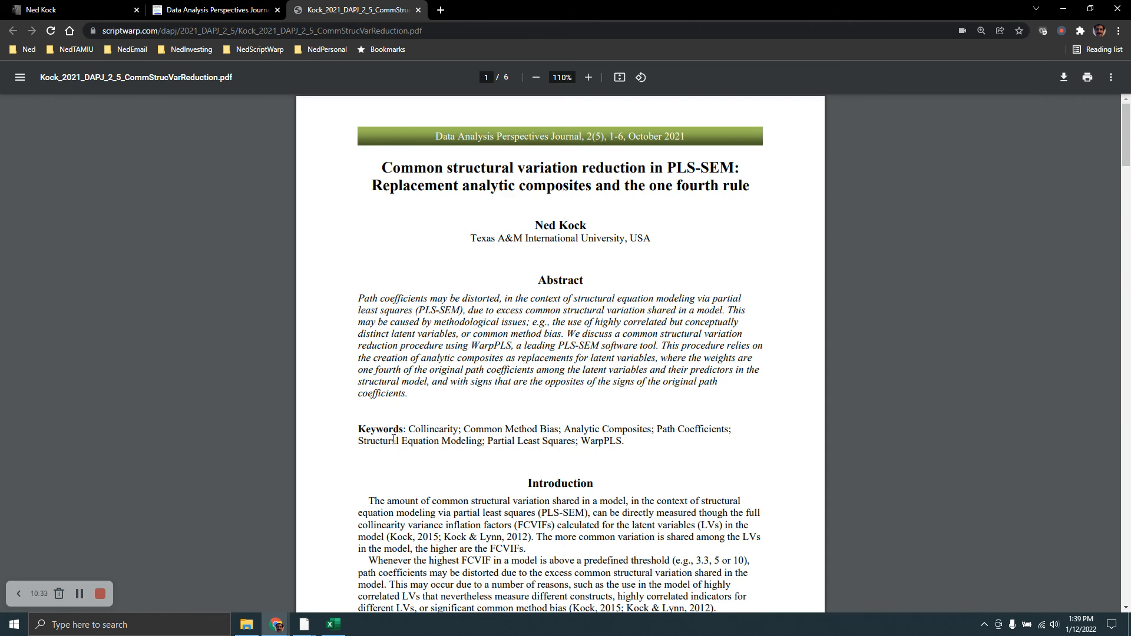
pyautogui.moveTo(304, 623)
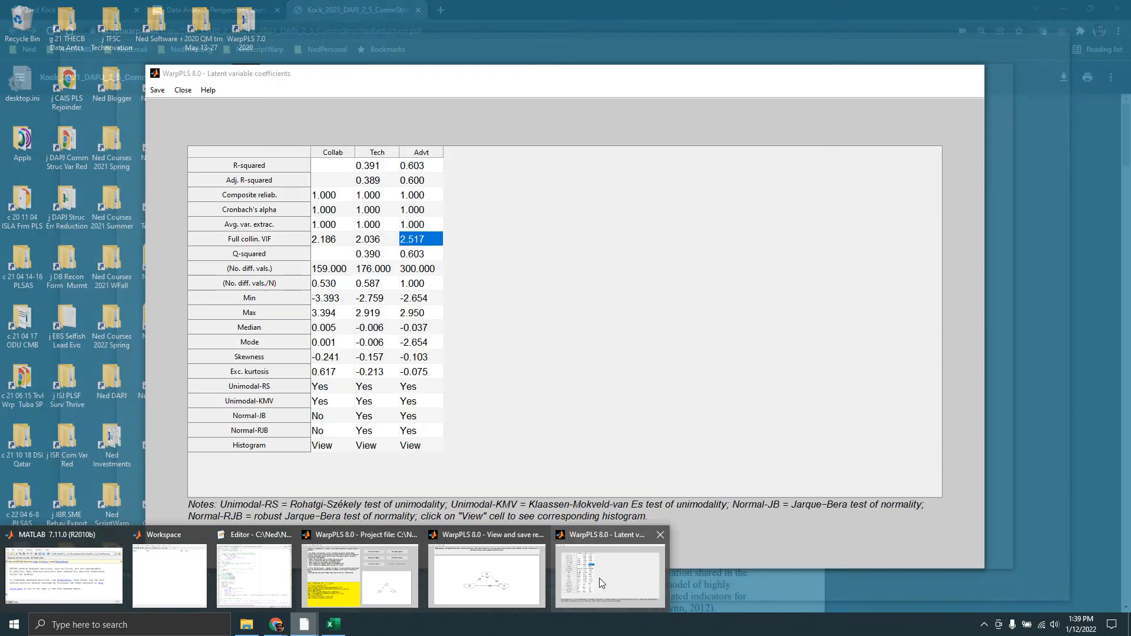
pyautogui.click(599, 578)
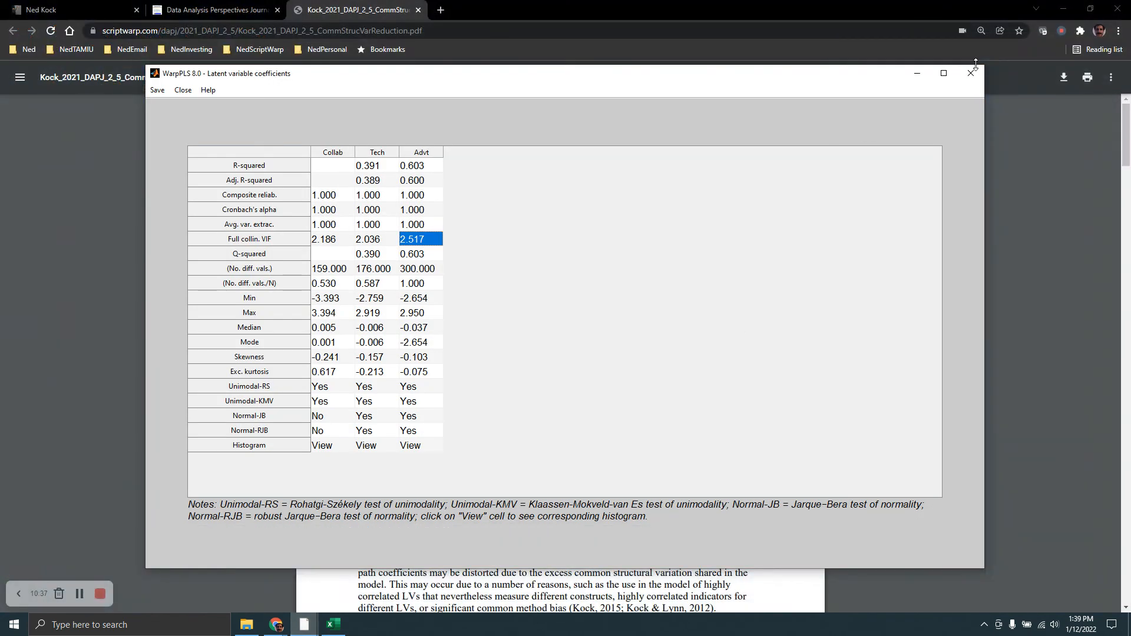
pyautogui.click(313, 629)
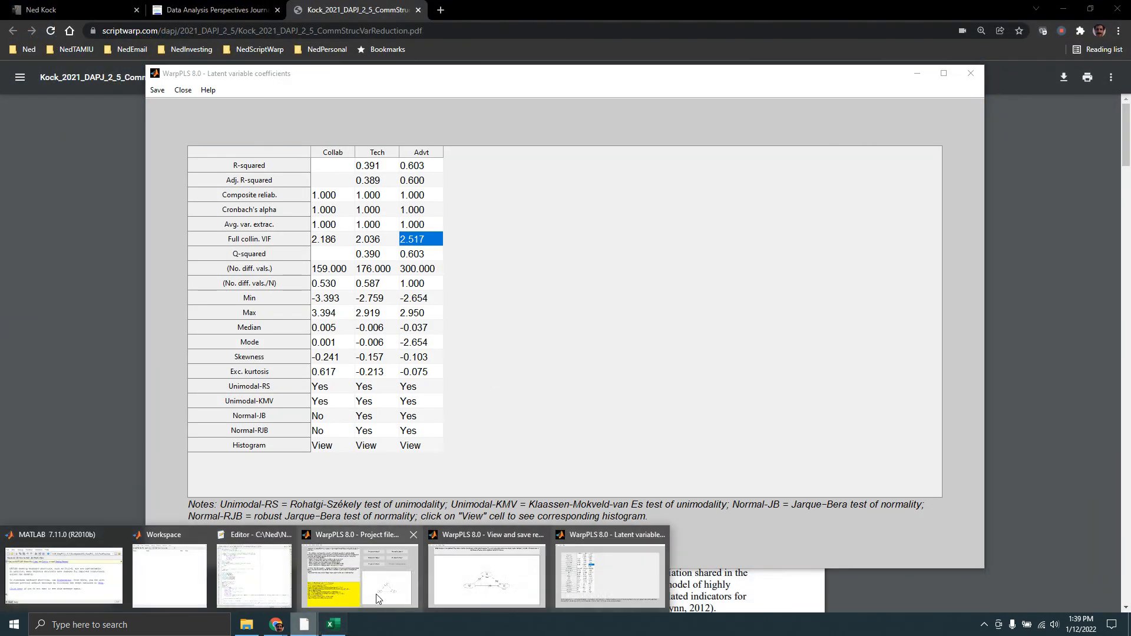
pyautogui.click(508, 567)
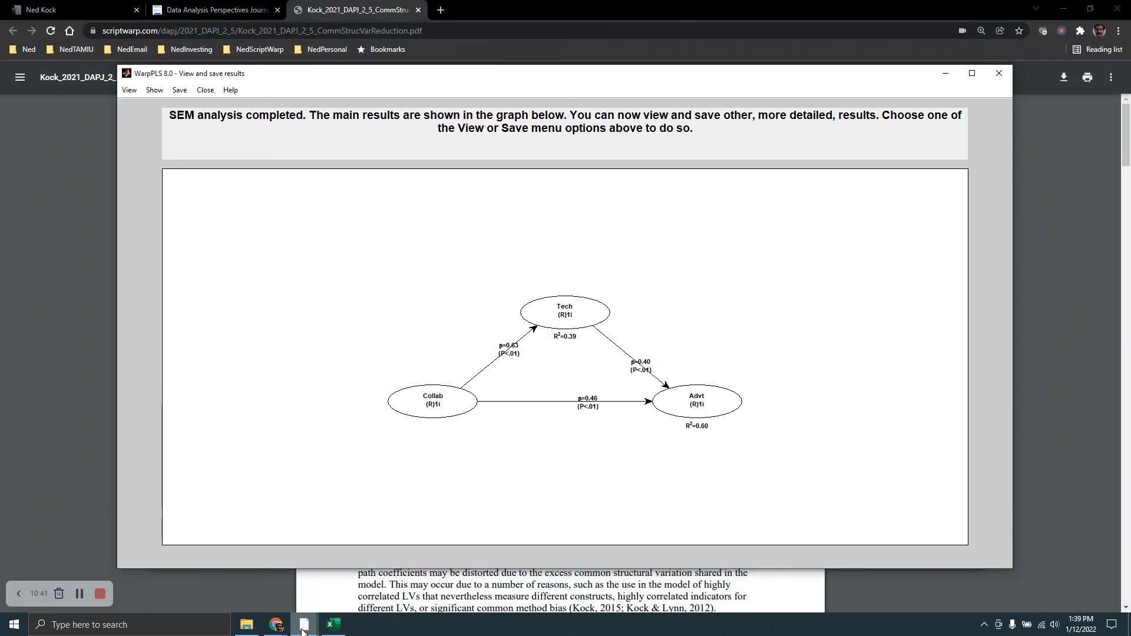